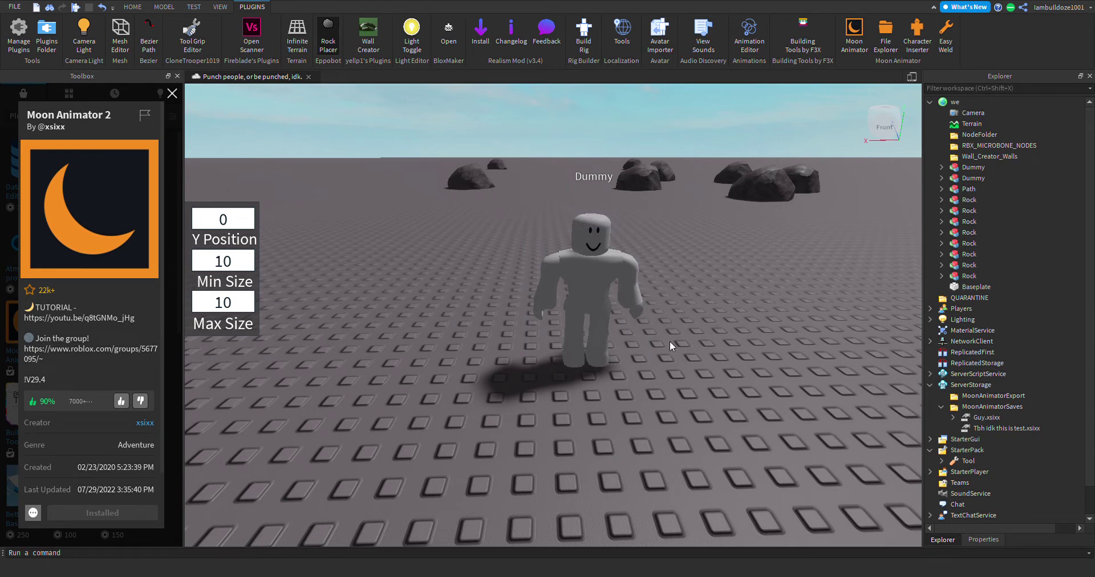
Step: Open Moon Animator and create a new animation file named DWAKIODKO
click(570, 298)
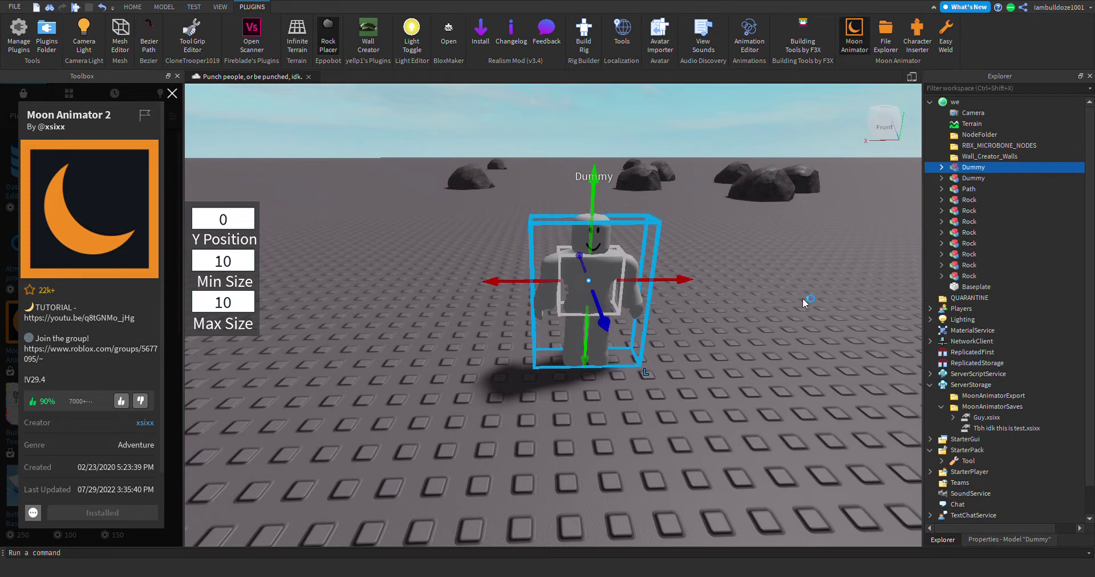
click(854, 34)
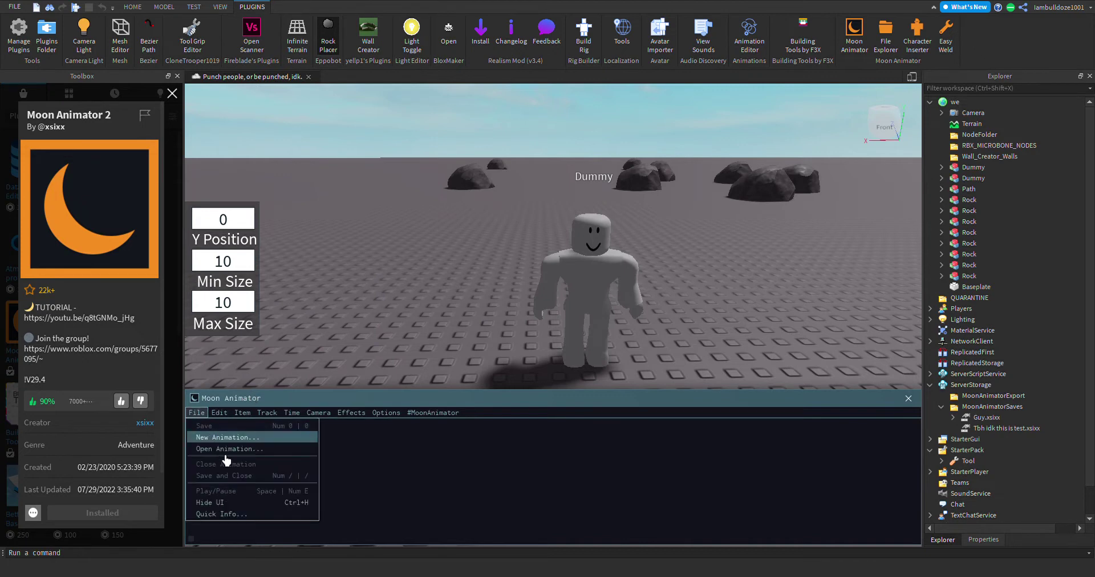
click(268, 437)
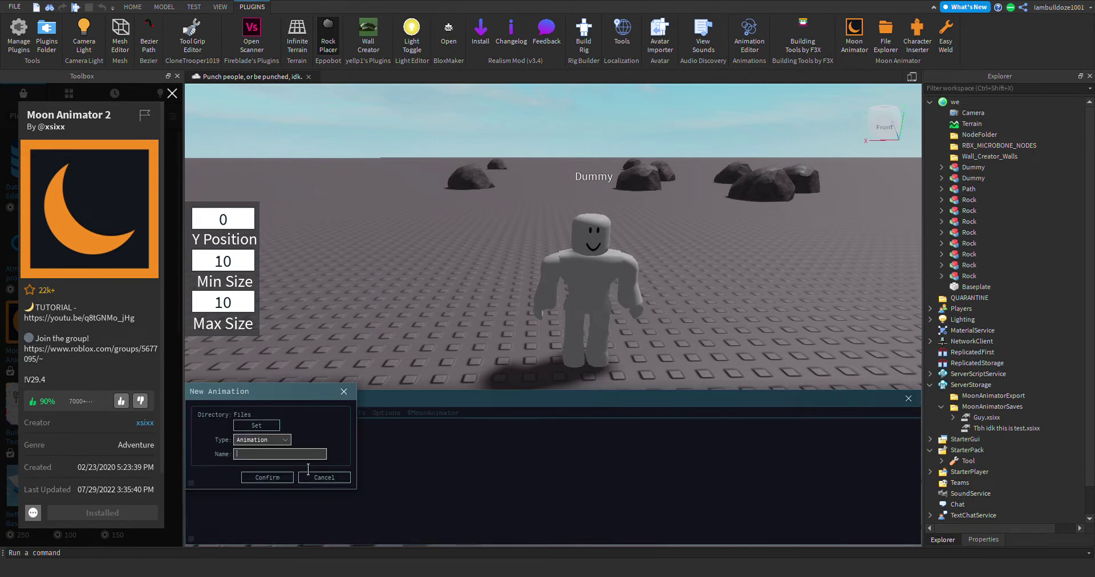
click(273, 479)
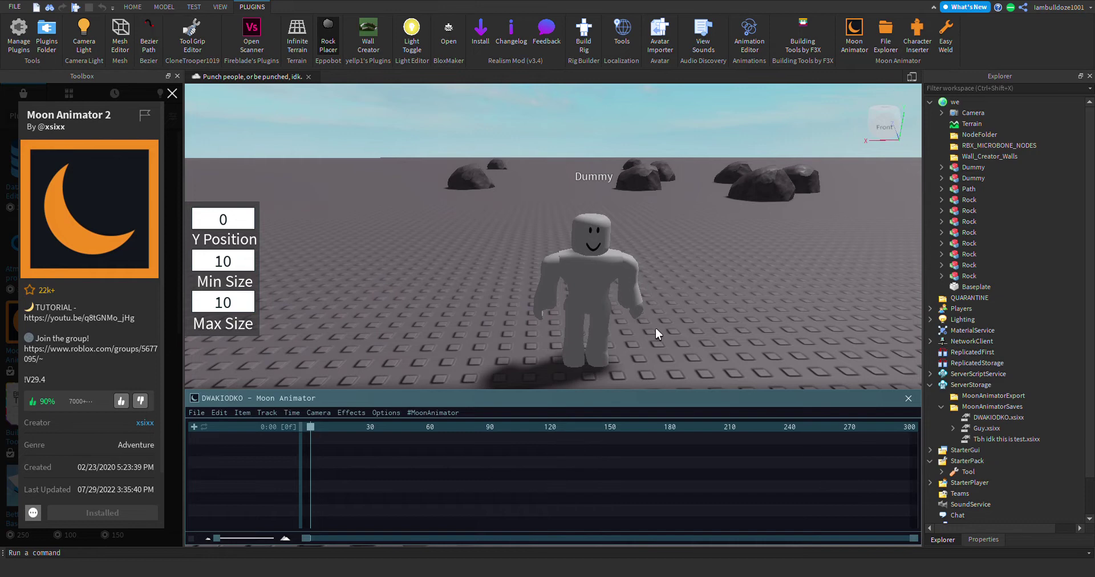
Step: Rename the dummy standing in the viewport to "You didn't have to cut me off"
click(323, 36)
click(132, 7)
key(ctrl+1)
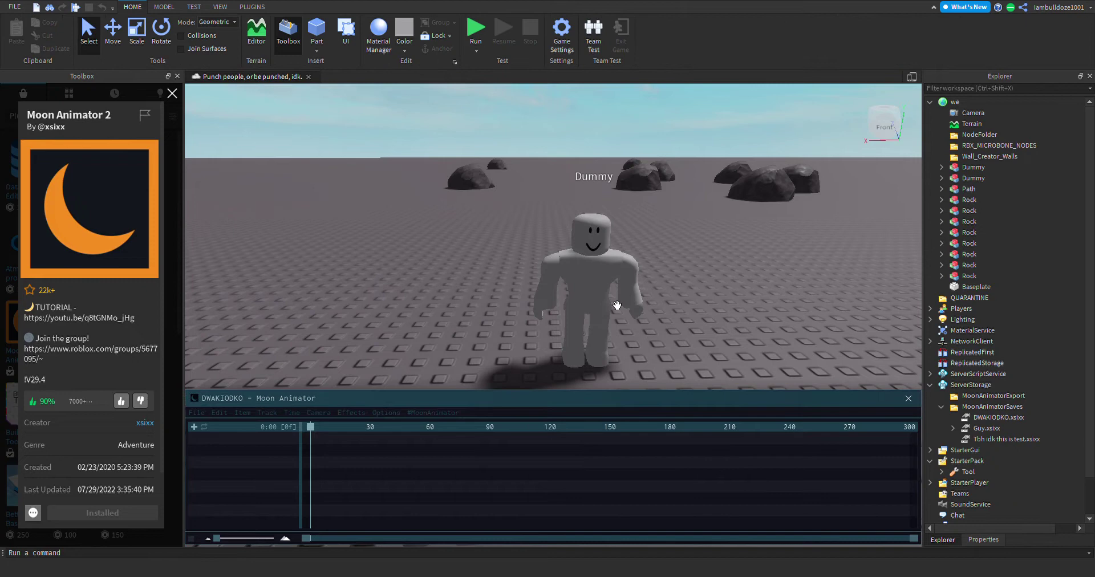
click(615, 301)
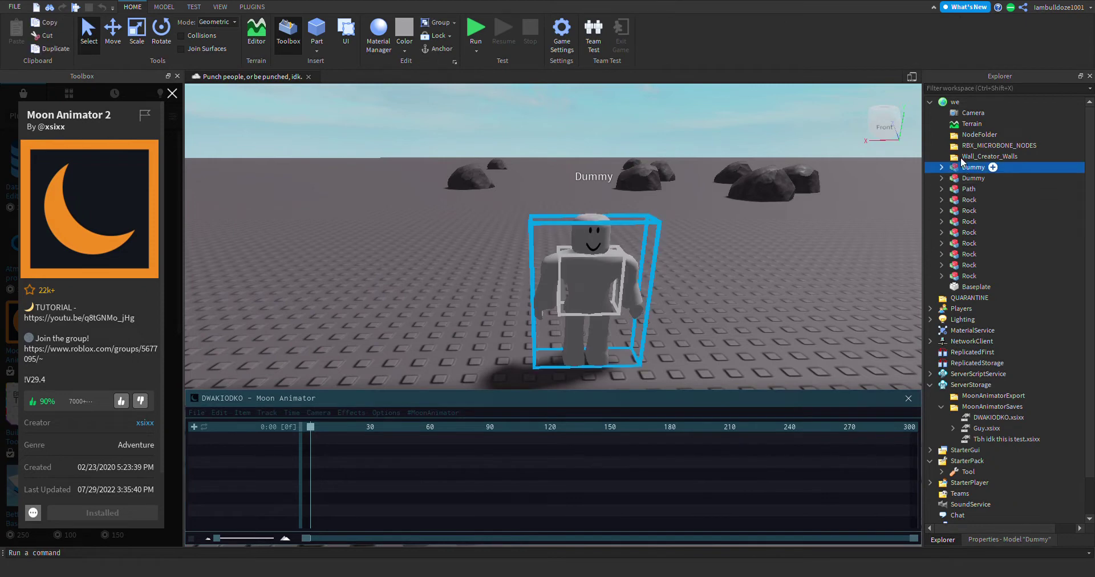
key(F2)
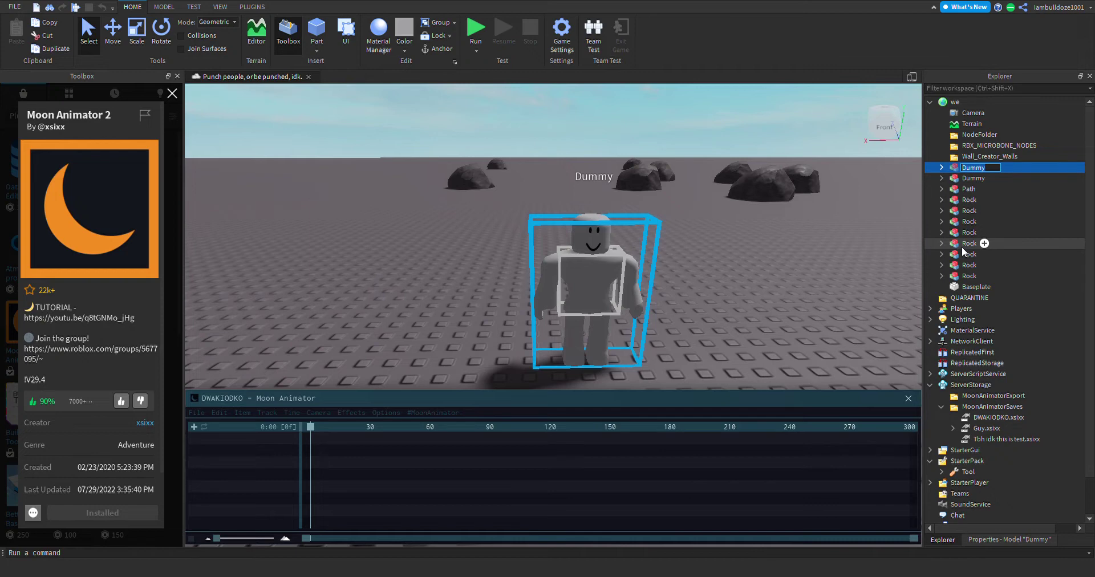
text(You didn't have to cut m)
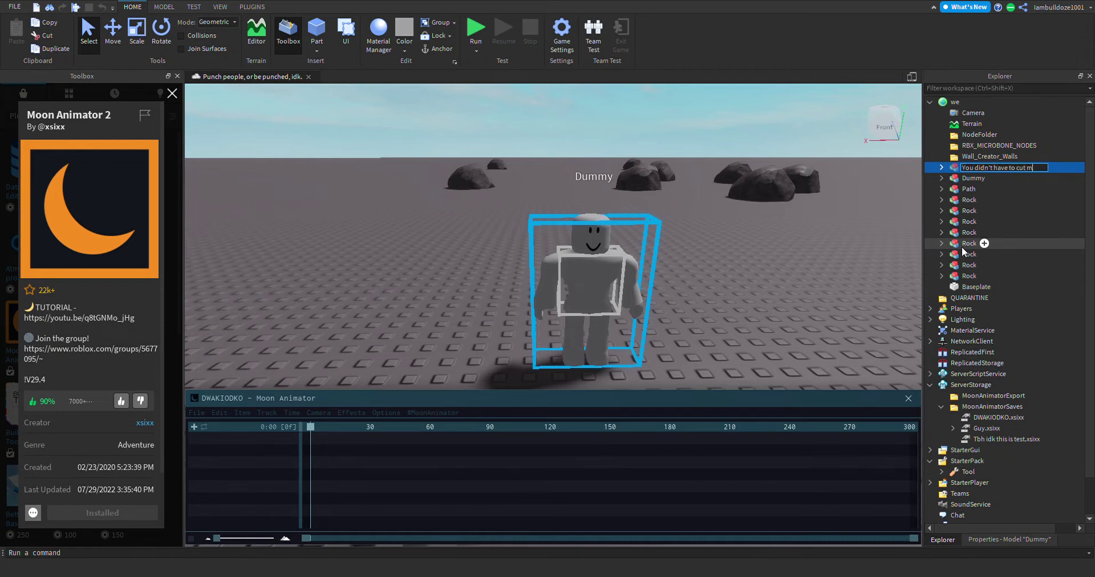
text(e off)
key(Return)
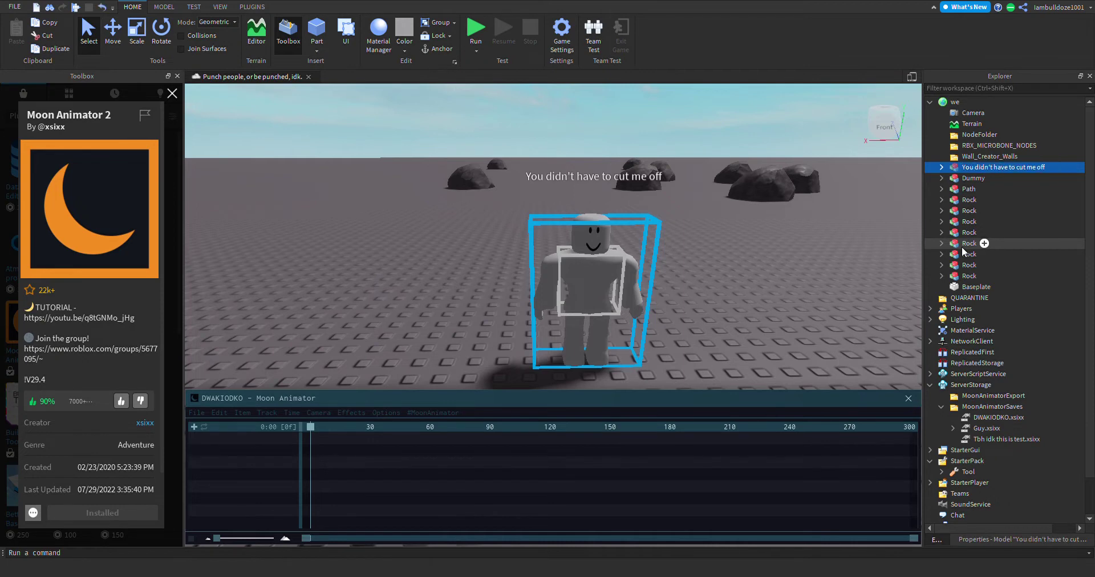
Step: Add the renamed dummy to the animation as an item with its Rig property
click(214, 451)
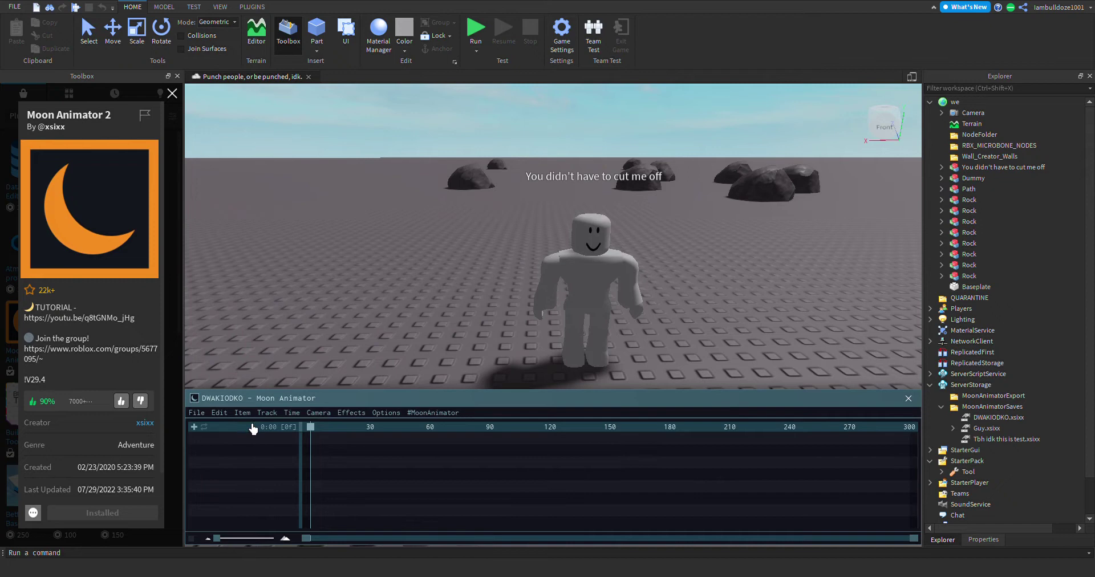
click(194, 427)
click(606, 299)
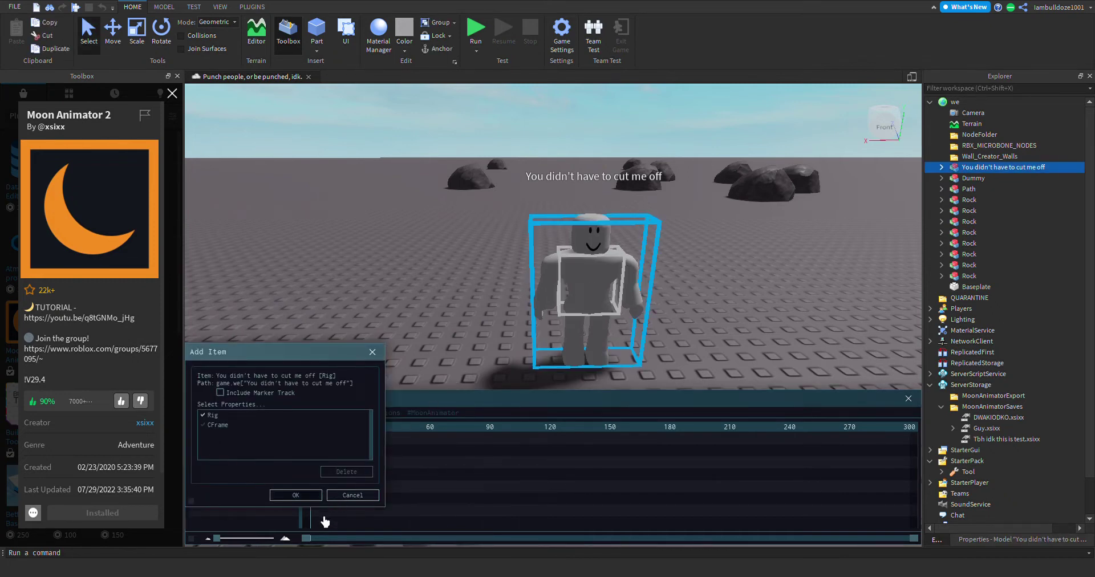
click(296, 495)
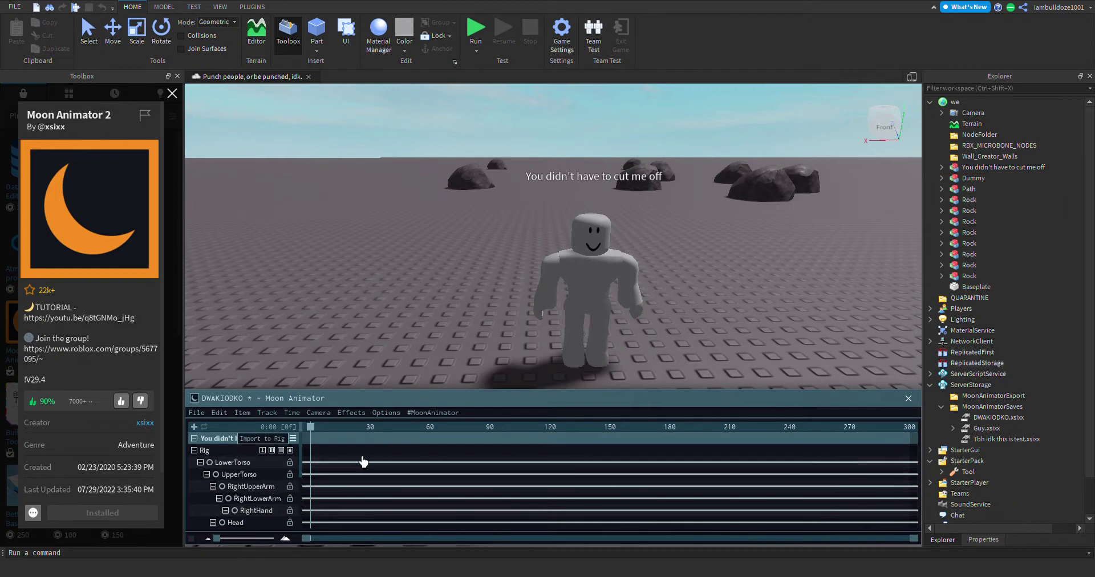
click(358, 461)
click(450, 333)
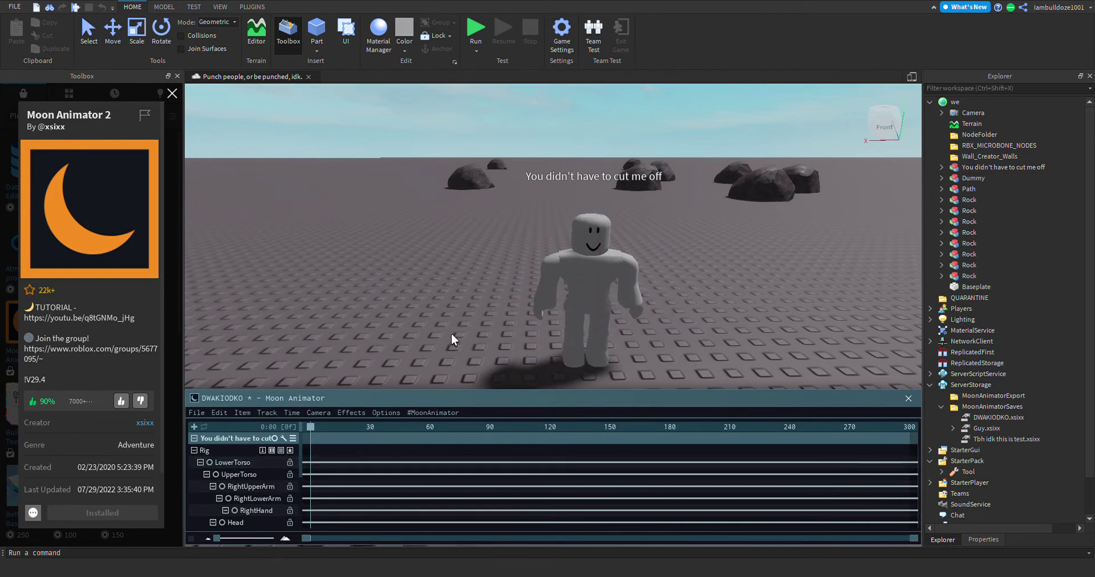
Step: Rotate the left upper arm, left lower arm and right upper arm outward from the body at frame 0
key(d)
right_drag(473, 354, 485, 295)
scroll(484, 296, up, 2)
click(566, 287)
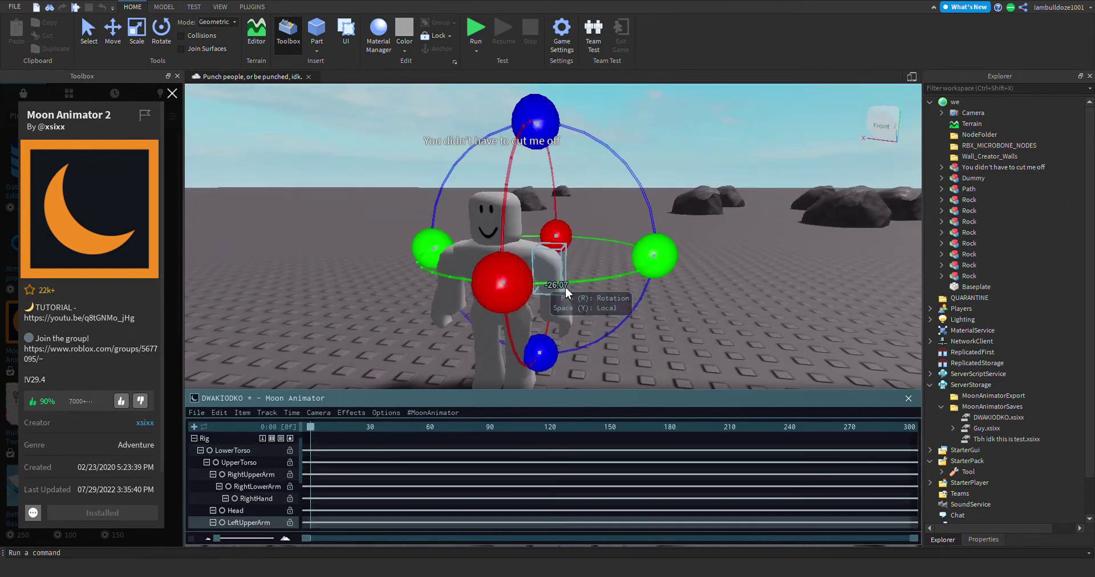
drag(552, 157, 513, 147)
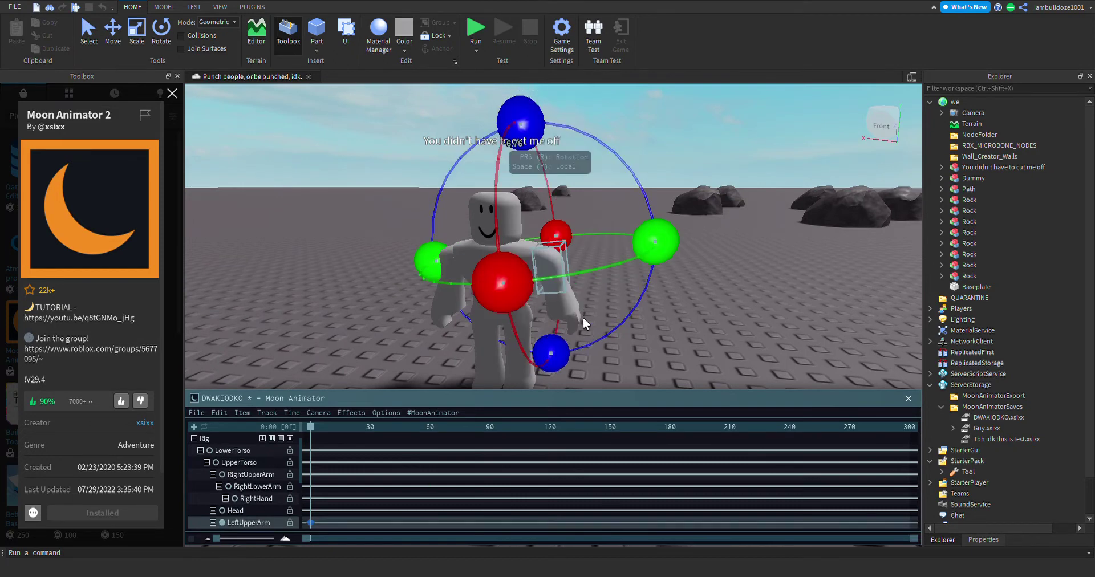
click(583, 317)
drag(566, 171, 570, 268)
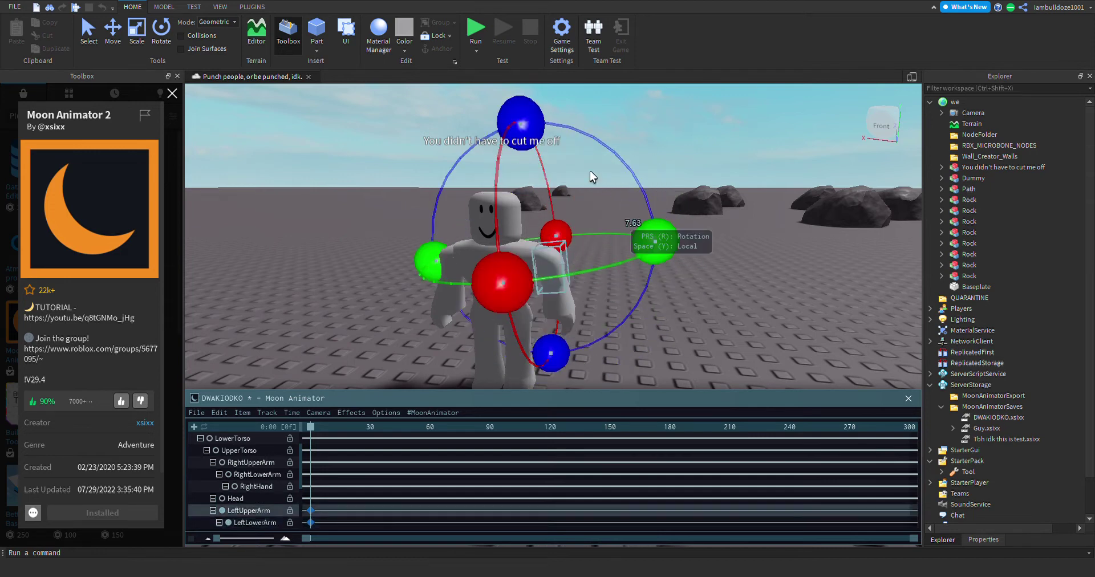
drag(521, 122, 502, 162)
click(445, 265)
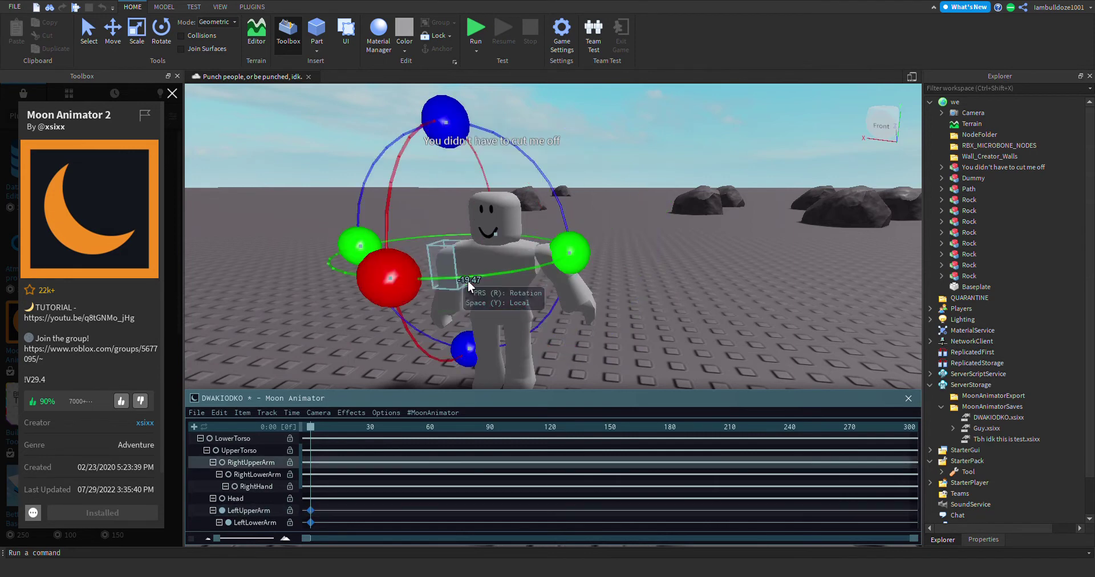
drag(556, 314, 619, 330)
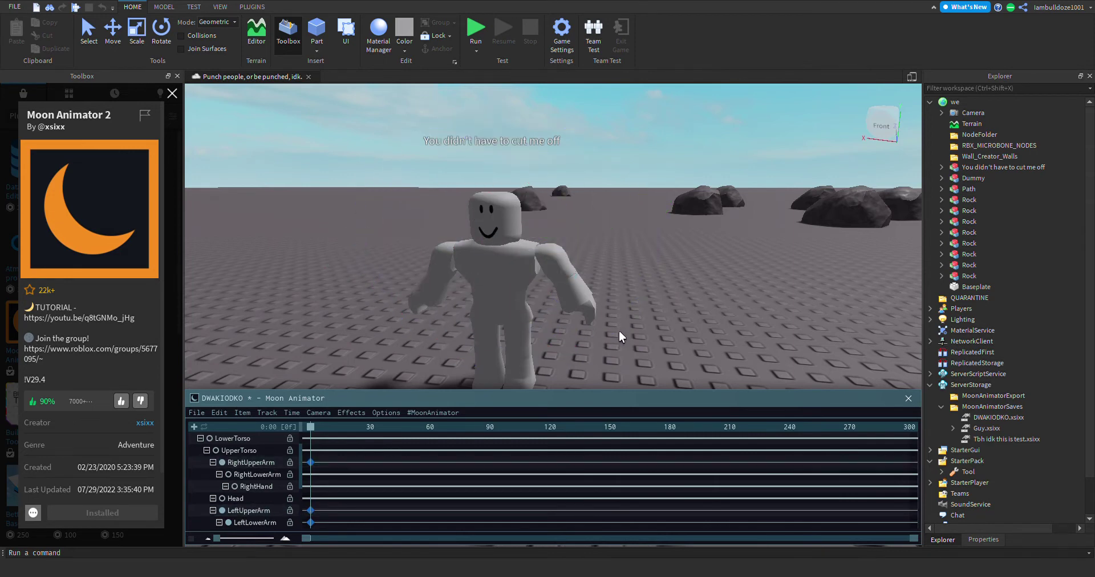
Step: Bend the left lower leg backward and rotate the right upper leg at frame 0
right_drag(619, 330, 583, 359)
click(562, 342)
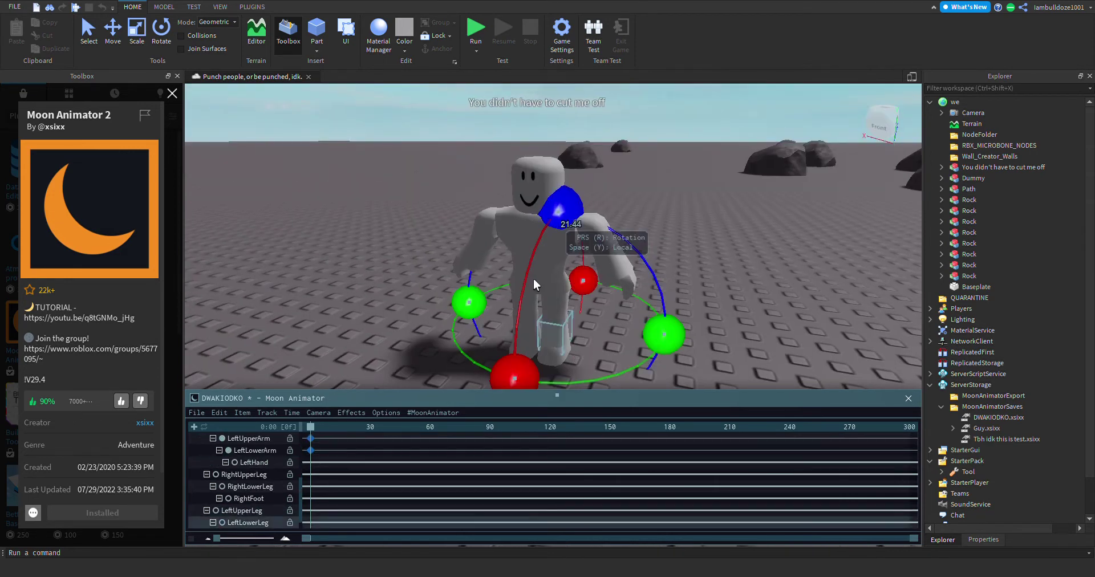
drag(532, 387, 601, 373)
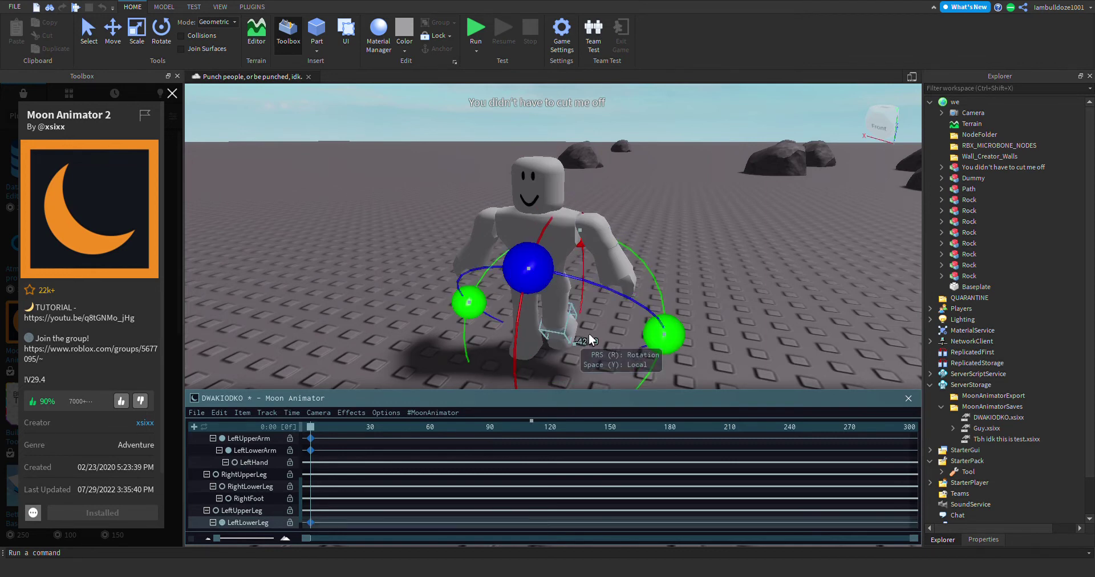
key(d)
click(534, 305)
key(a)
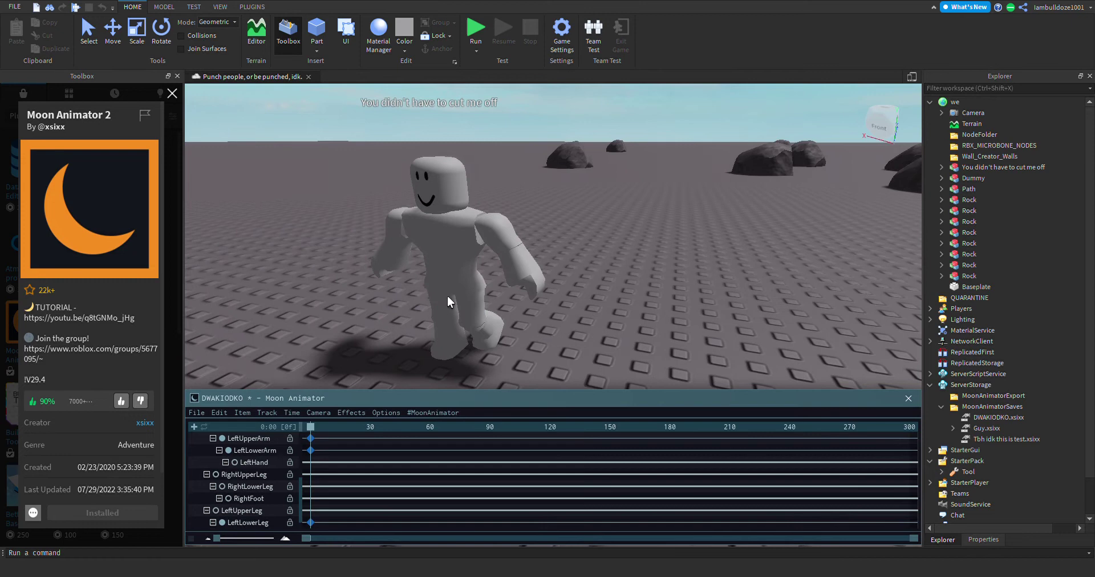
click(447, 295)
drag(383, 356, 401, 312)
click(457, 330)
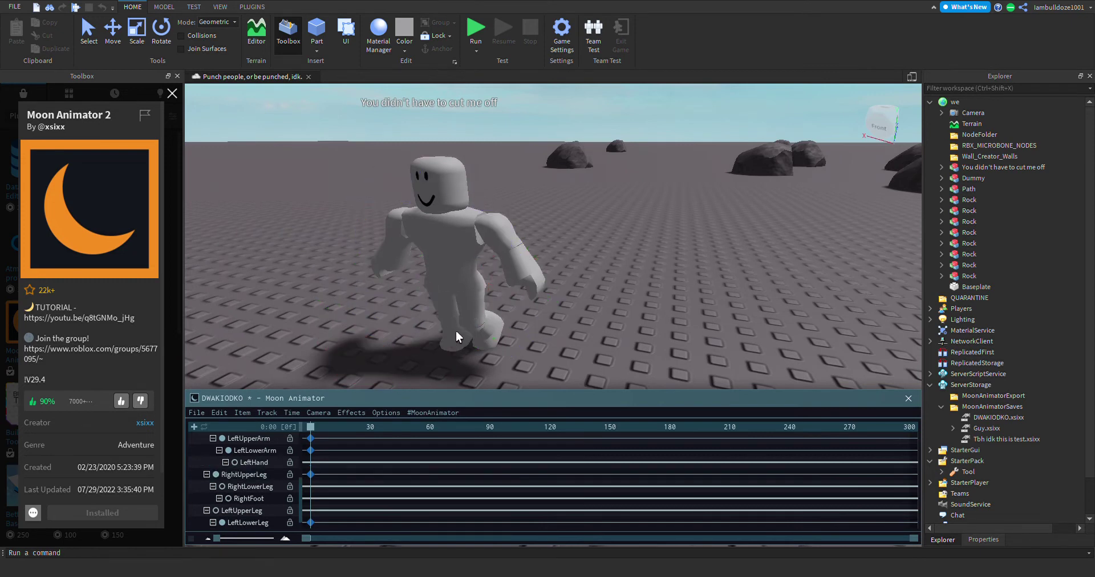
Step: Move the LowerTorso upward at frame 0 so the whole rig is raised off the ground
key(a)
click(486, 294)
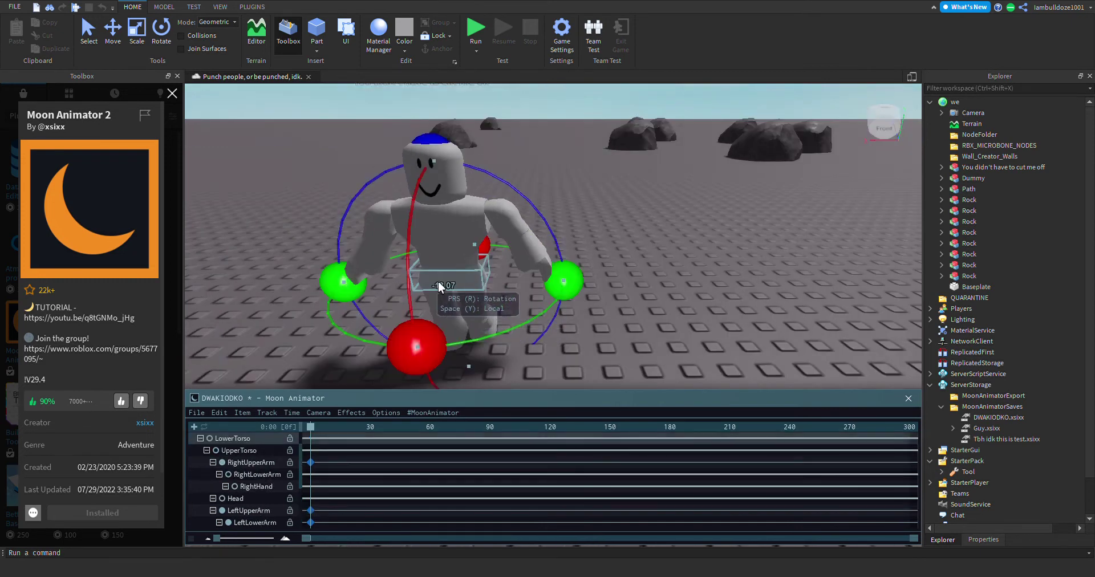
key(r)
drag(455, 172, 451, 137)
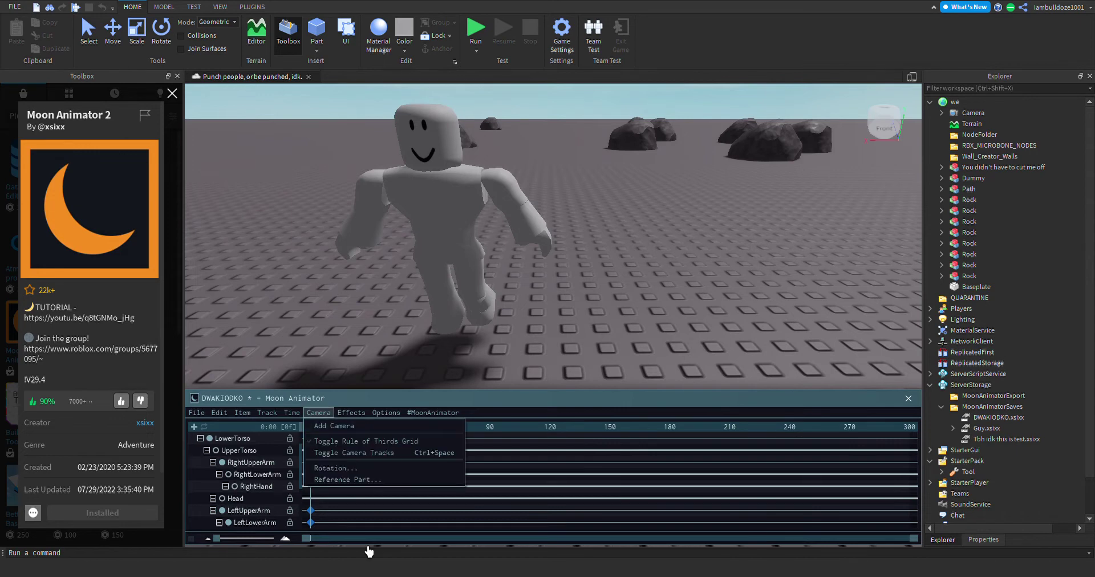
Step: Rotate the left upper and lower leg into a new pose at frame 5
drag(331, 448, 341, 452)
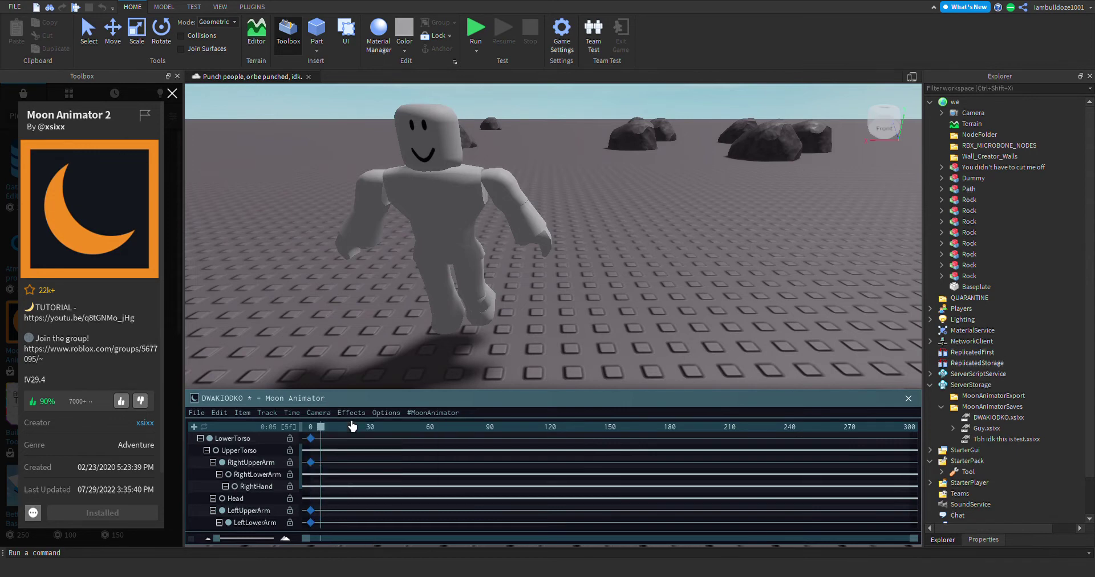
click(474, 302)
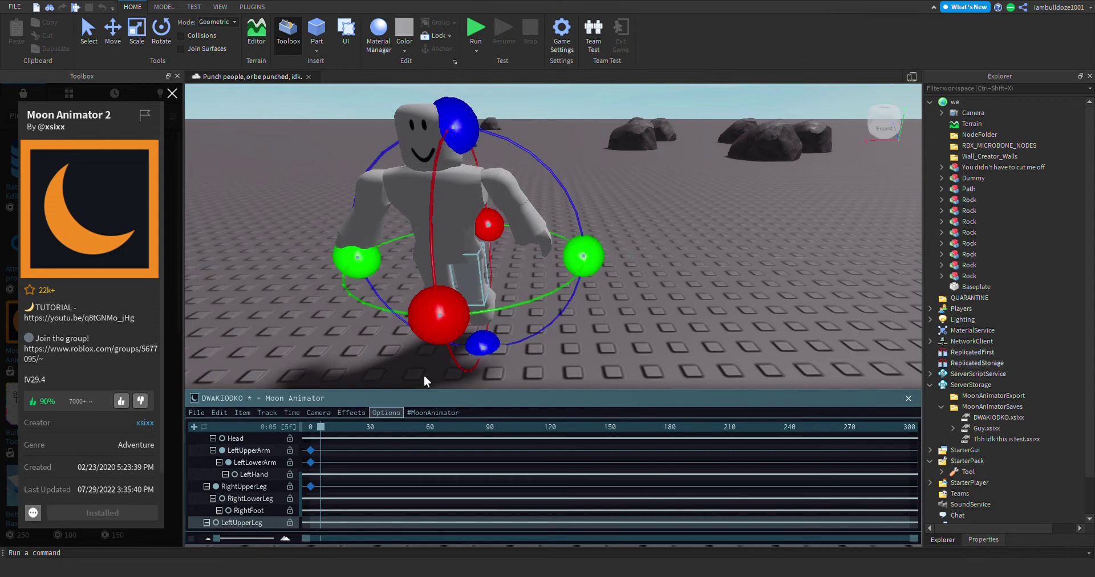
drag(449, 340, 457, 350)
click(490, 306)
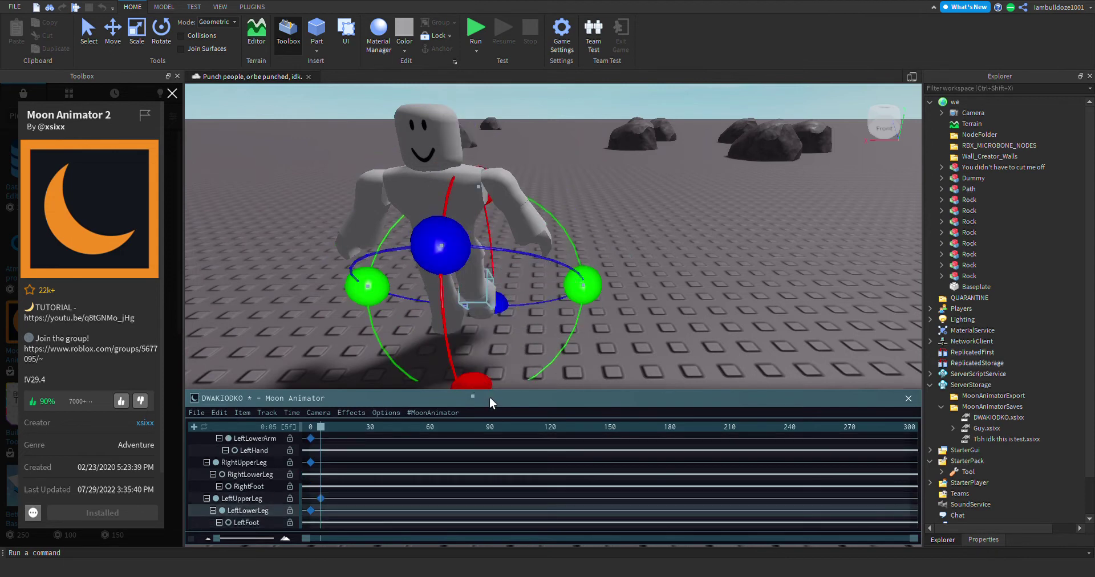
drag(480, 384, 476, 362)
drag(464, 318, 461, 308)
Step: Rotate the right upper and lower leg and both upper arms to new poses at frame 5
click(456, 300)
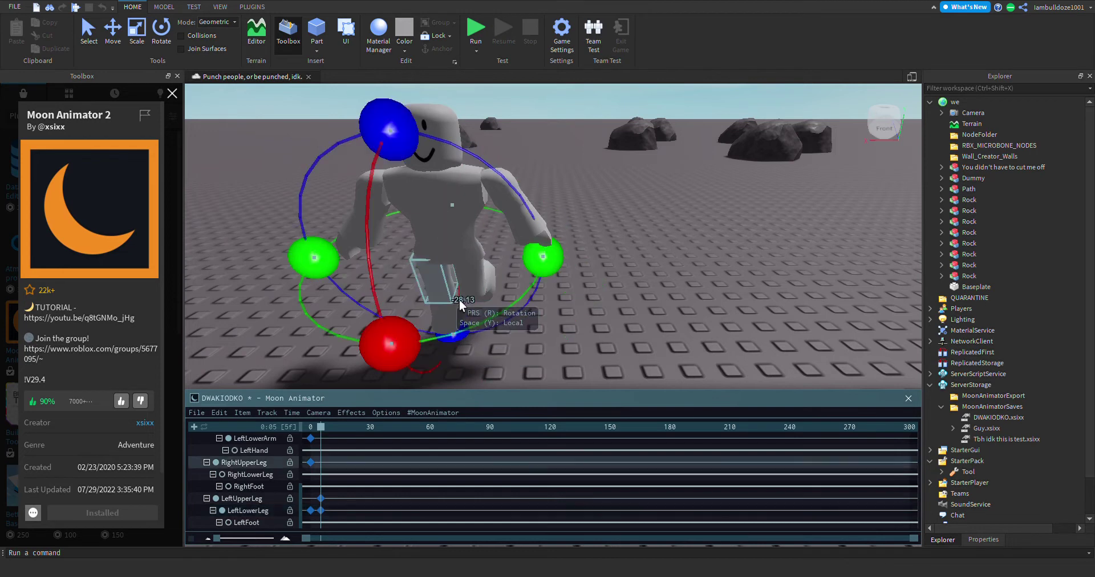
drag(398, 349, 384, 200)
click(460, 322)
click(525, 213)
click(385, 199)
drag(389, 306, 409, 313)
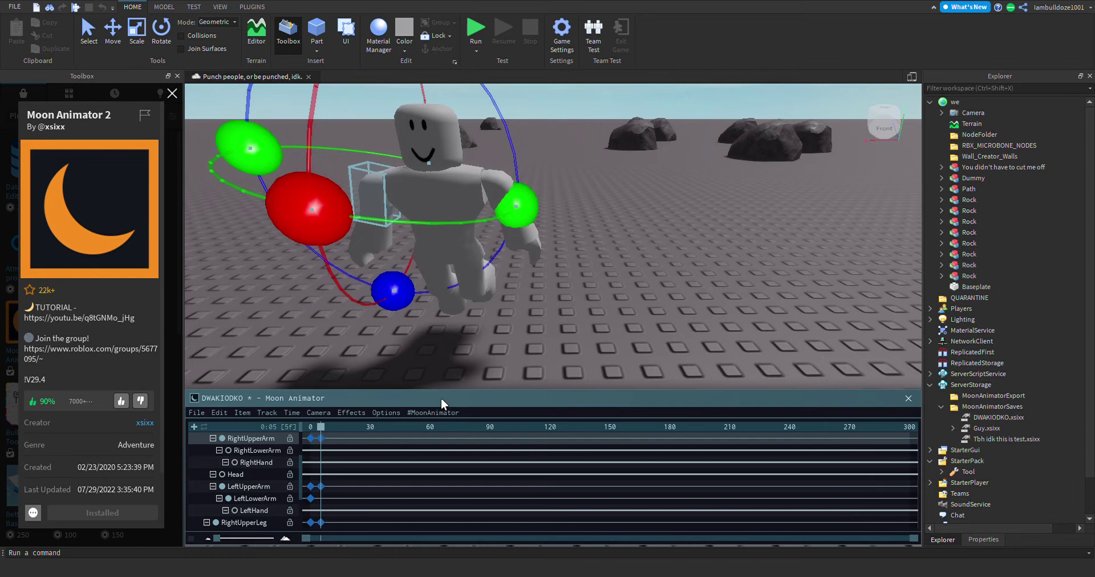
Step: Try to move the RightUpperArm keyframe from frame 5 to frame 10
click(321, 438)
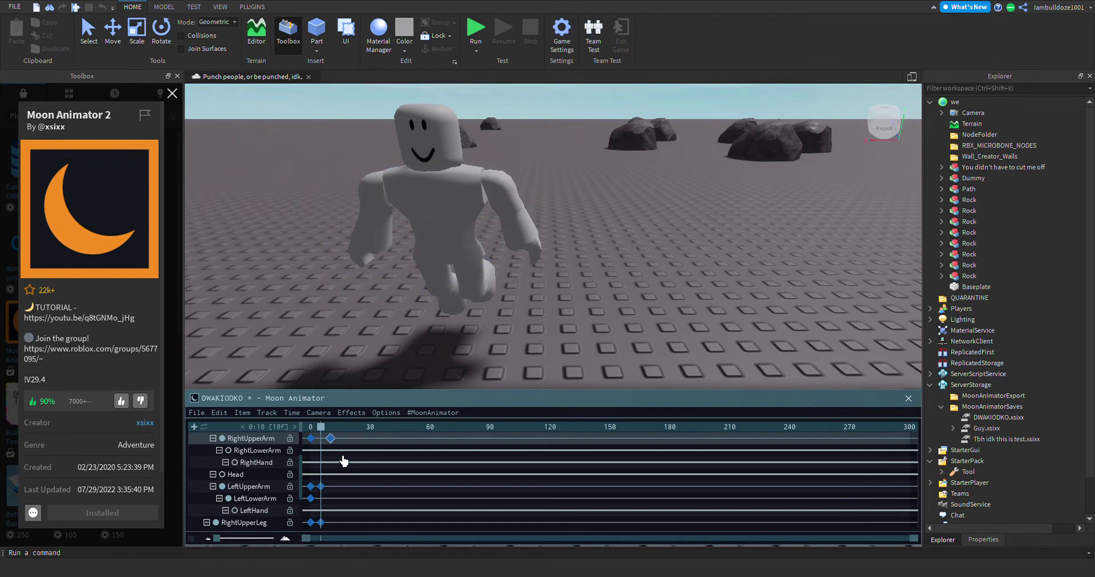
key(ctrl+z)
key(ctrl+y)
click(343, 516)
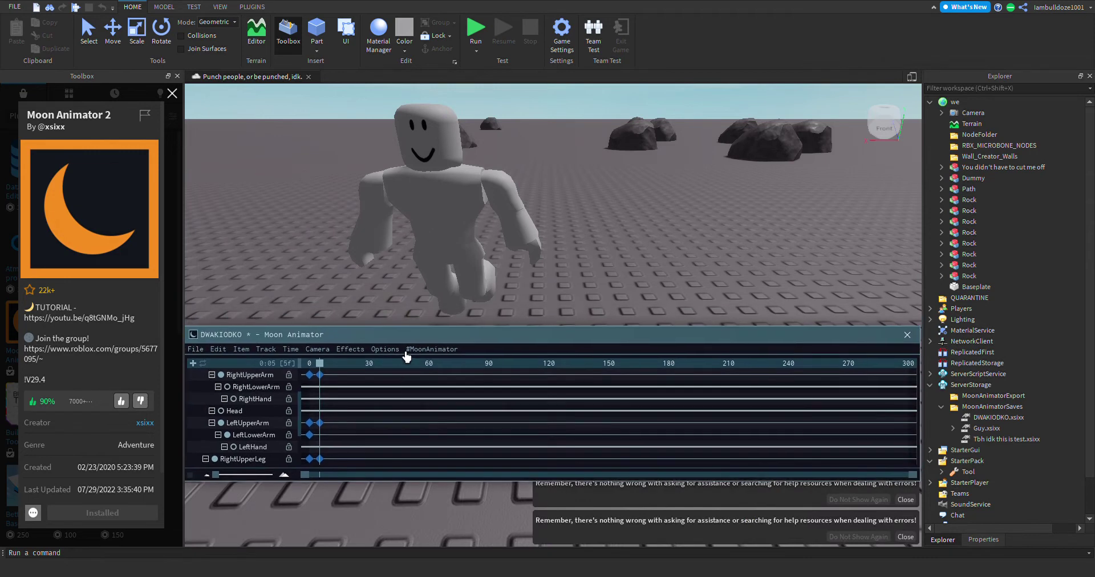
Step: Select the frame 5 keyframes of the arms and legs and move them together to frame 10
scroll(296, 437, down, 5)
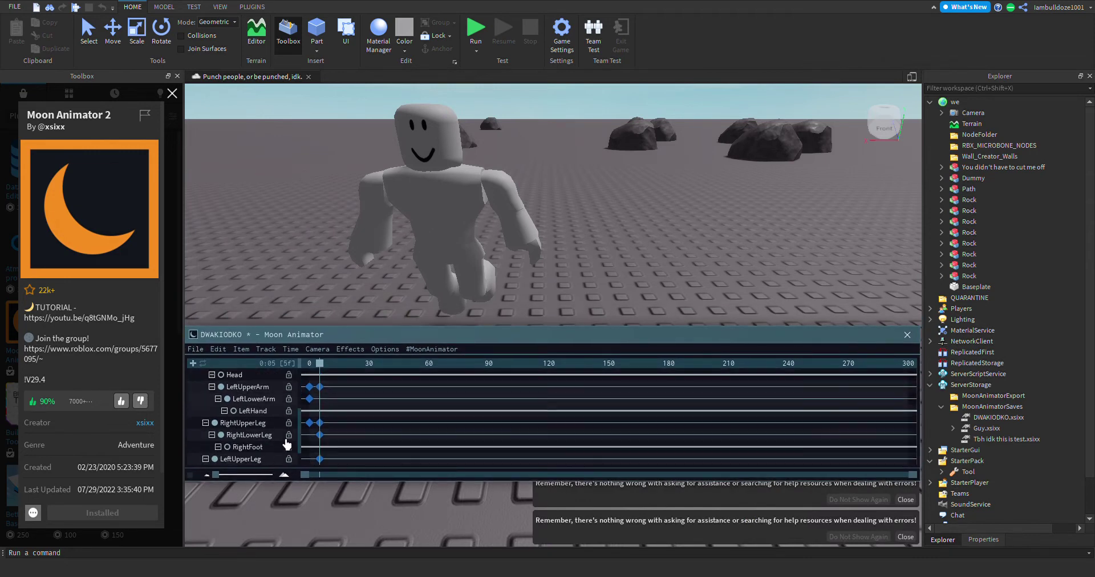
drag(340, 449, 286, 434)
scroll(278, 439, up, 5)
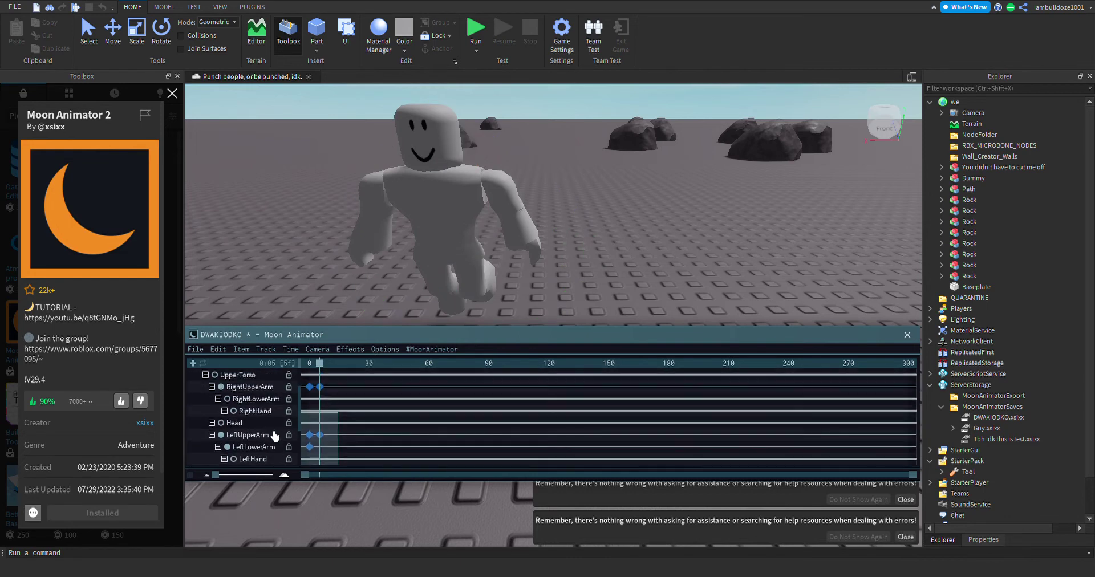
drag(280, 406, 346, 465)
click(347, 447)
scroll(346, 464, up, 2)
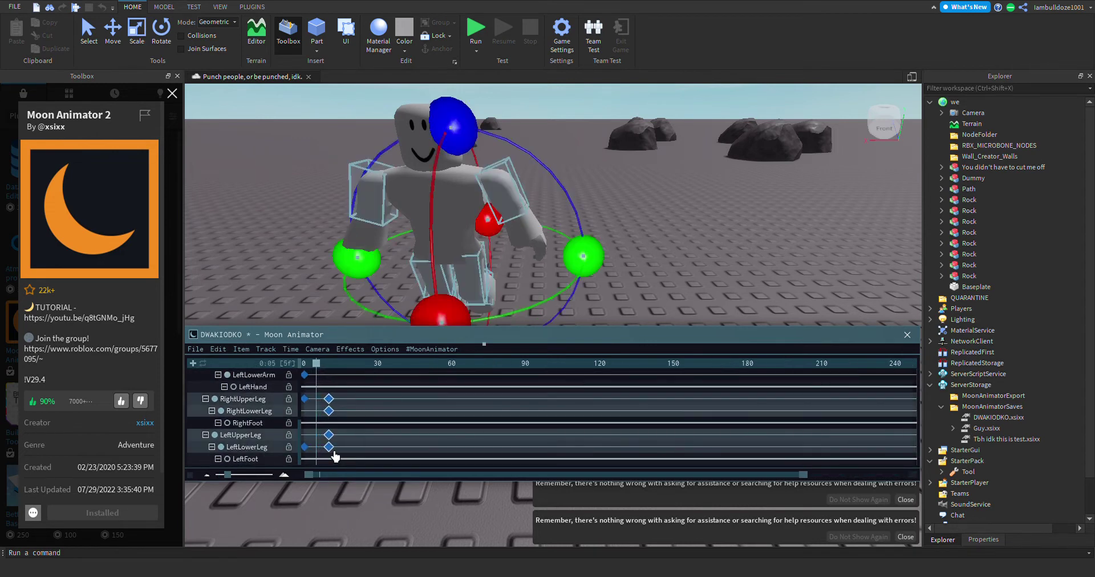
scroll(332, 455, down, 1)
ctrl+scroll(321, 433, up, 2)
scroll(323, 432, up, 2)
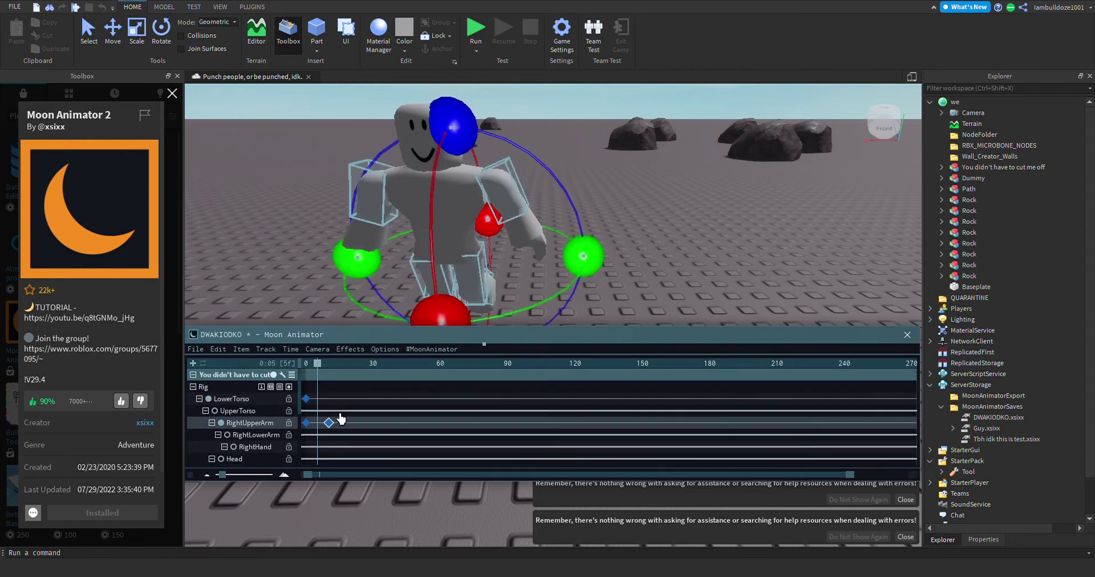
Step: Rotate the left upper and lower arm into a new pose at frame 25
click(360, 430)
key(space)
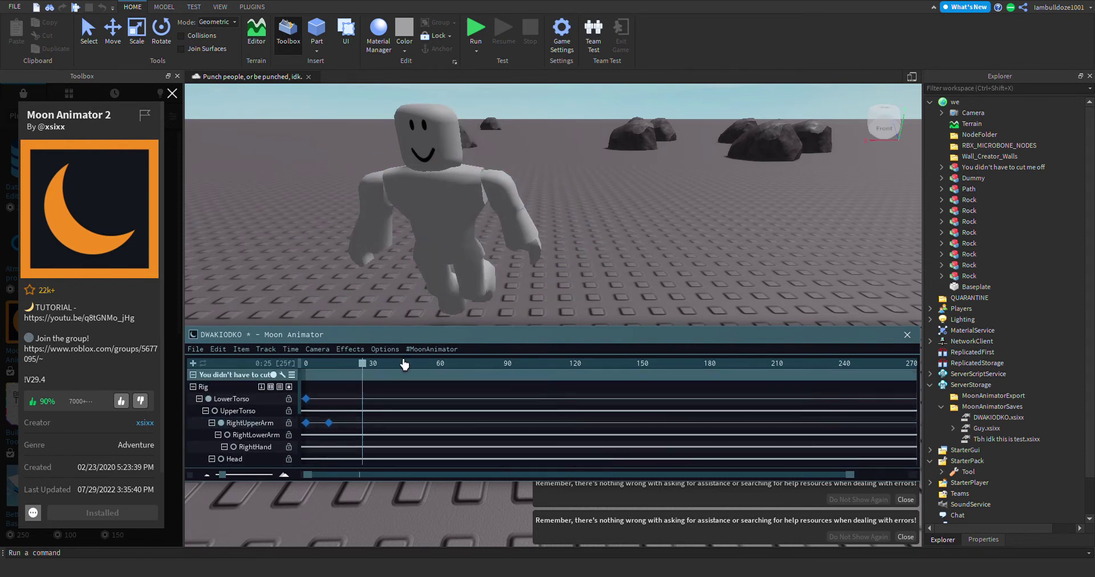
click(515, 226)
drag(524, 291, 525, 320)
Step: Rotate the right upper arm into a new pose at frame 25
click(379, 229)
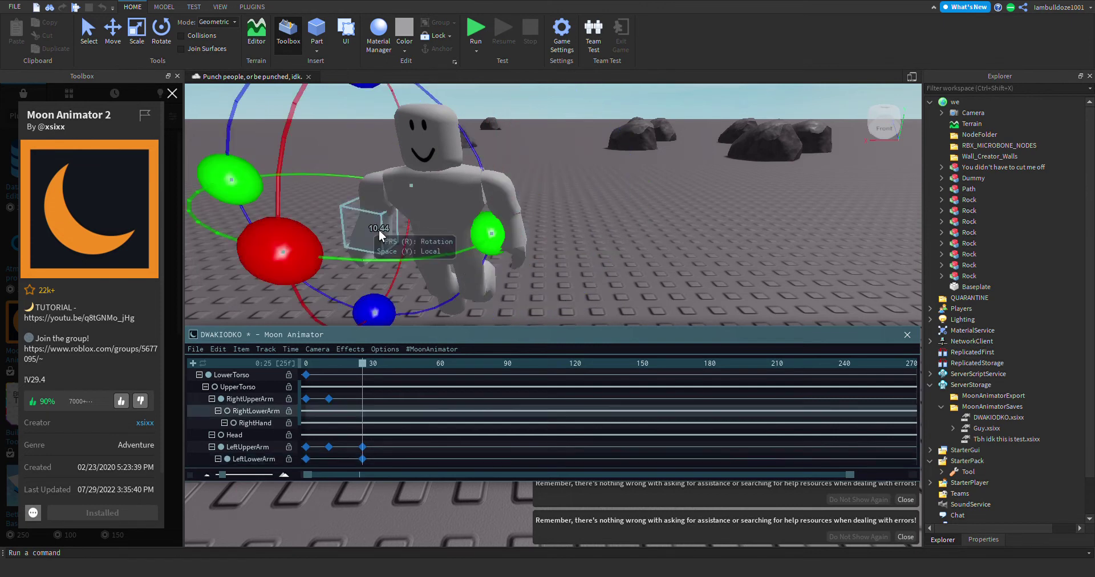
click(378, 229)
drag(394, 307, 410, 245)
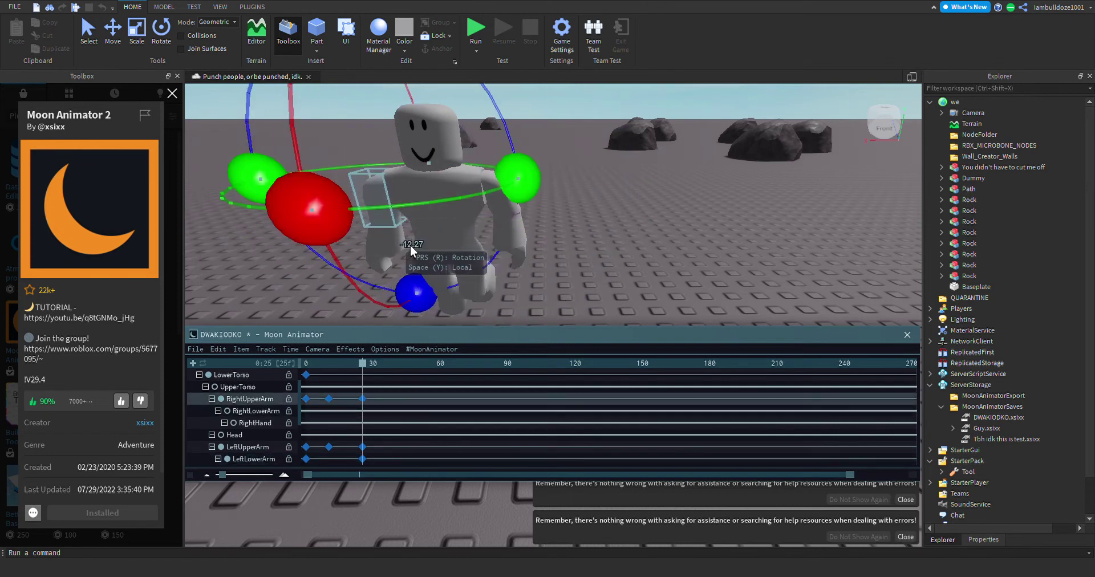
click(410, 245)
Step: Rotate the right lower arm and the upper torso into new poses at frame 25
click(397, 256)
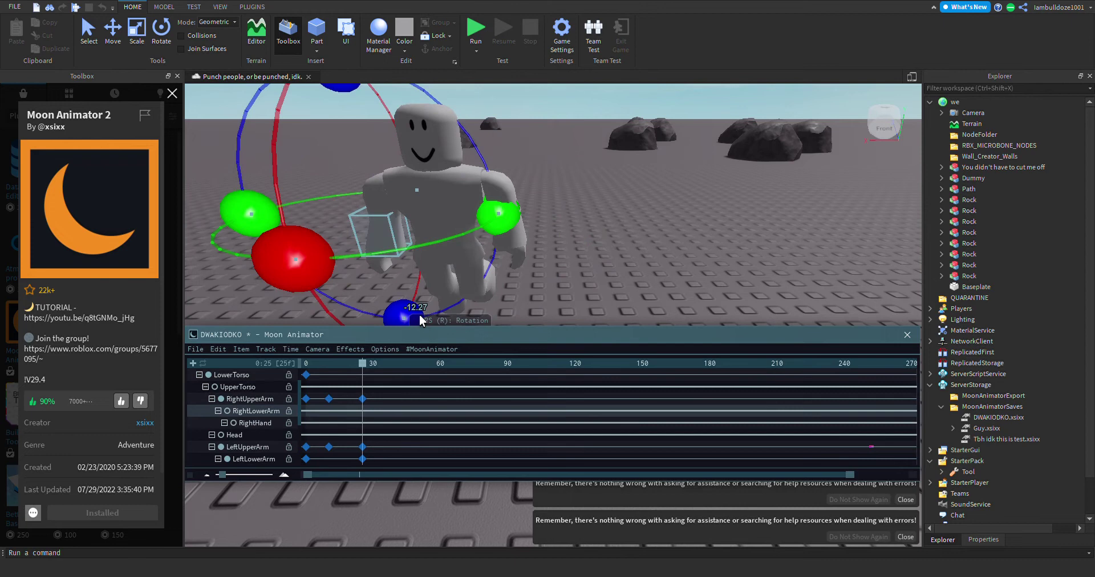
click(433, 313)
click(399, 251)
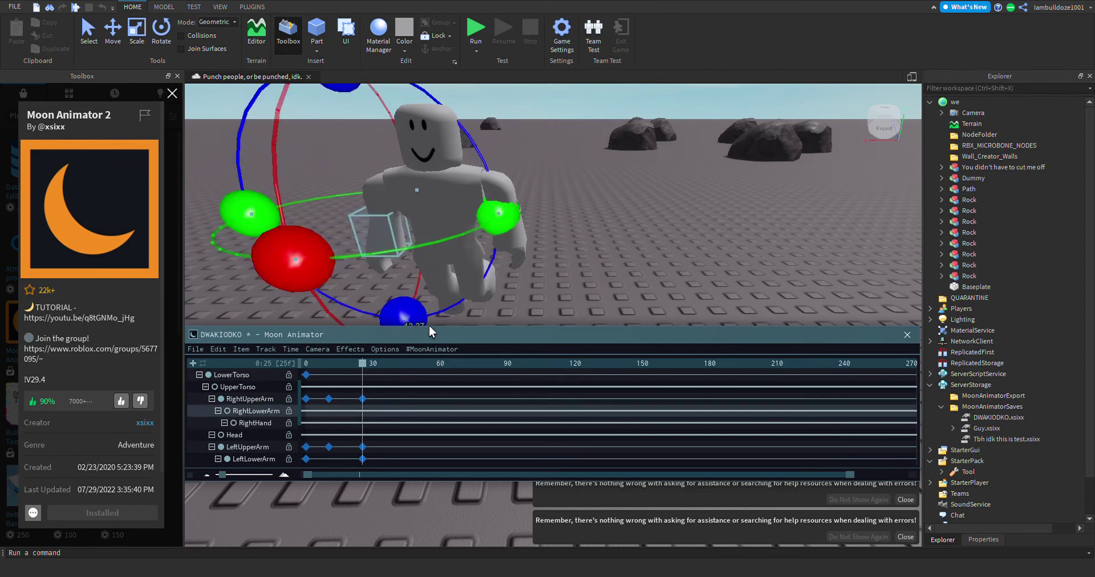
drag(429, 325, 416, 303)
click(432, 244)
click(640, 234)
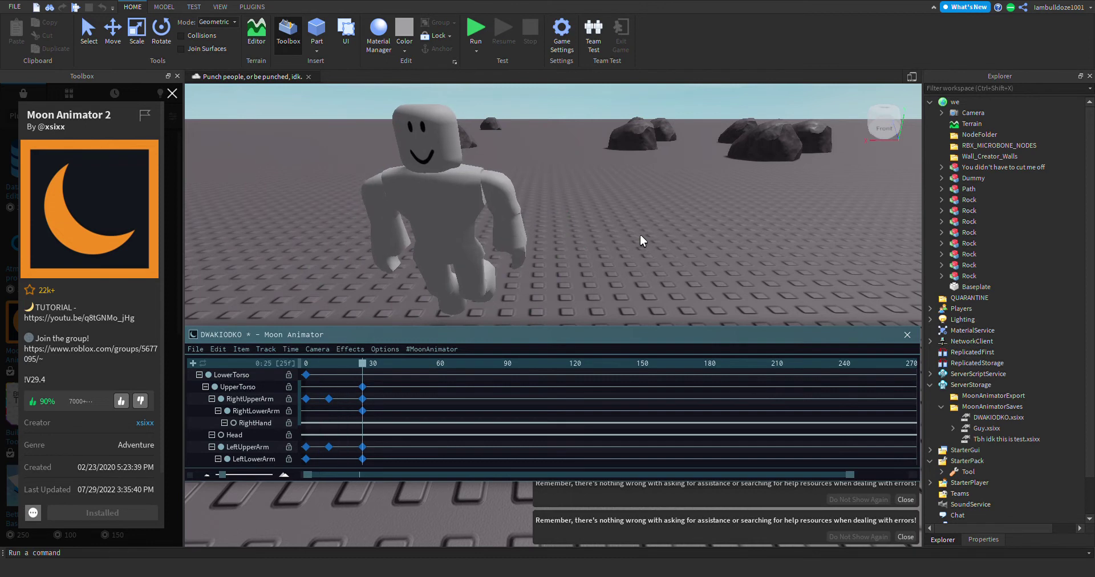
Step: Play back the animation, export all items, and select the exported DWAKIODKO keyframe sequence in MoonAnimatorExport
key(space)
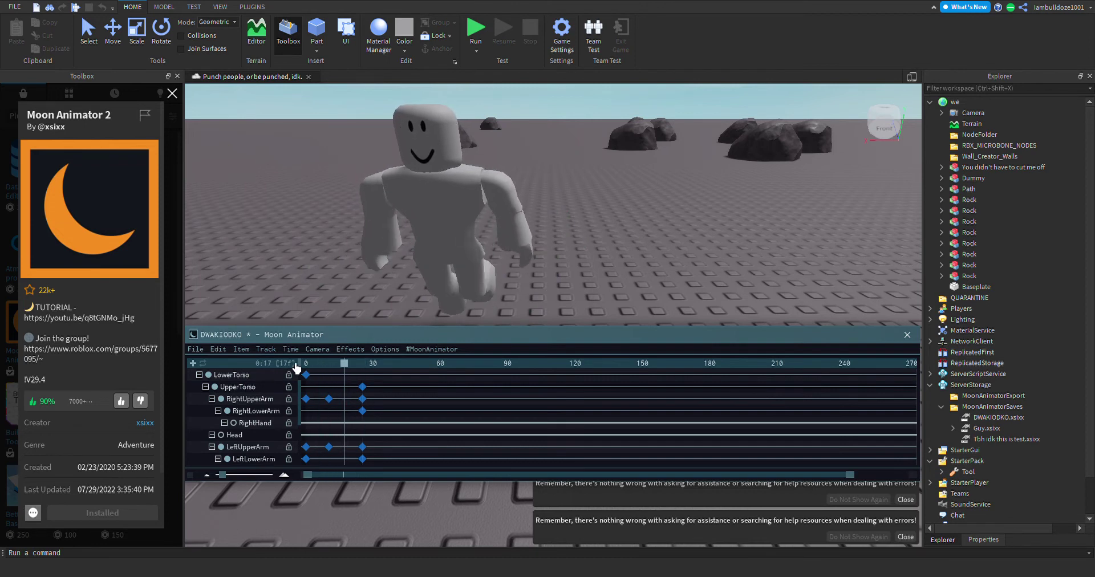
click(219, 349)
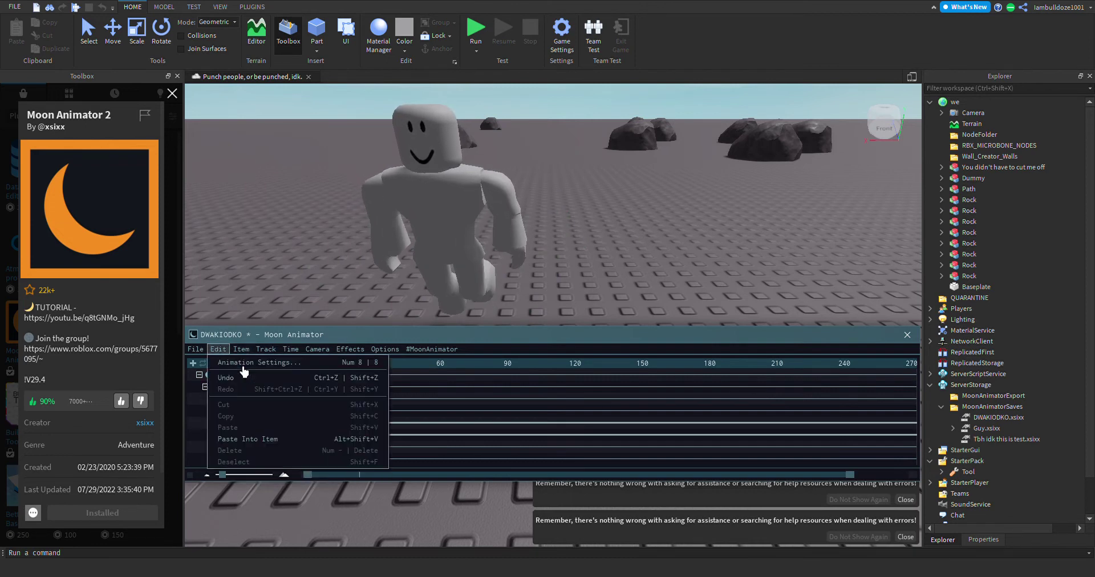
click(242, 349)
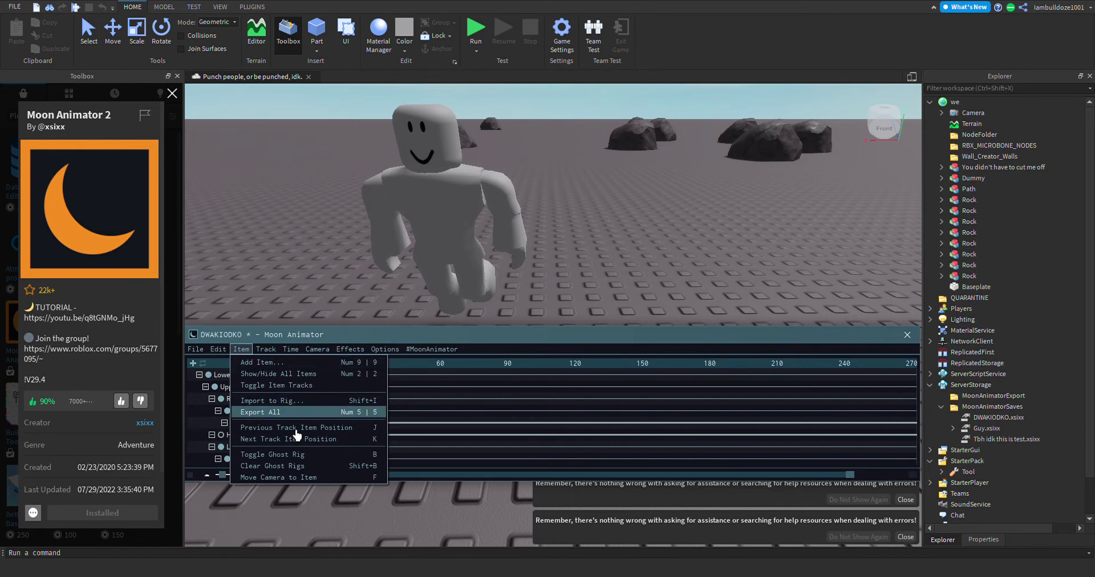
click(296, 412)
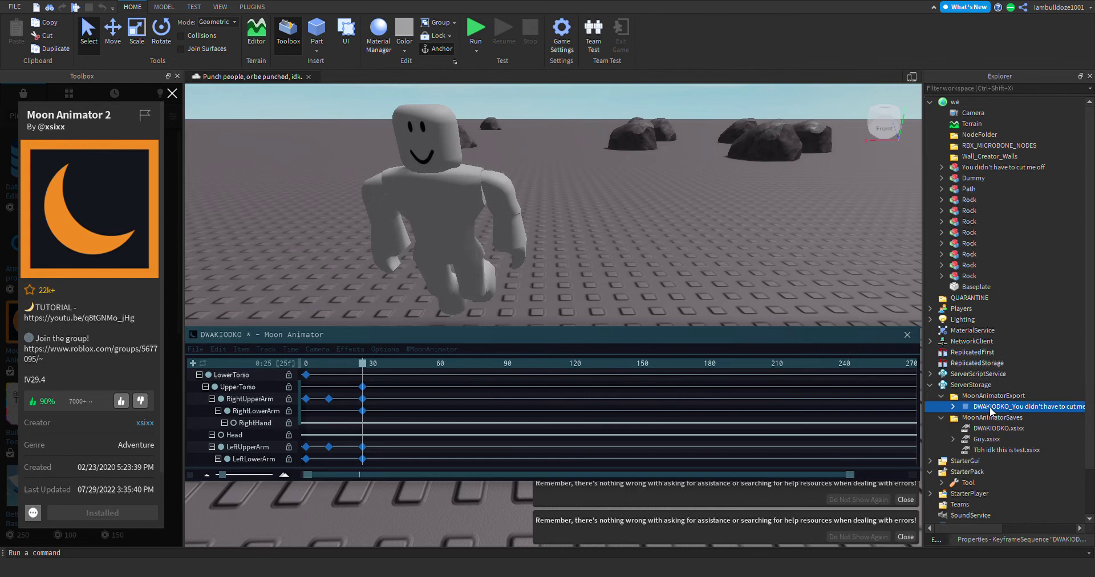
mouse_move(991, 411)
mouse_down()
mouse_move(979, 331)
mouse_move(978, 412)
mouse_move(991, 416)
mouse_move(981, 412)
mouse_up()
Step: Close Moon Animator without saving, start a new animation for the rig in the Animation Editor, and expand the rig's model tree
click(908, 335)
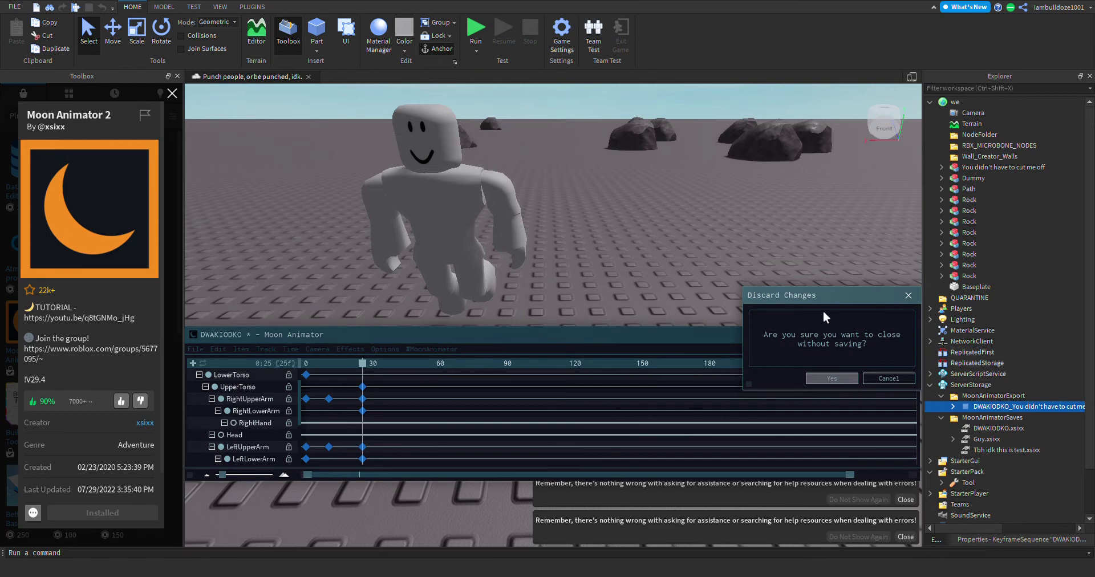
click(831, 379)
click(252, 8)
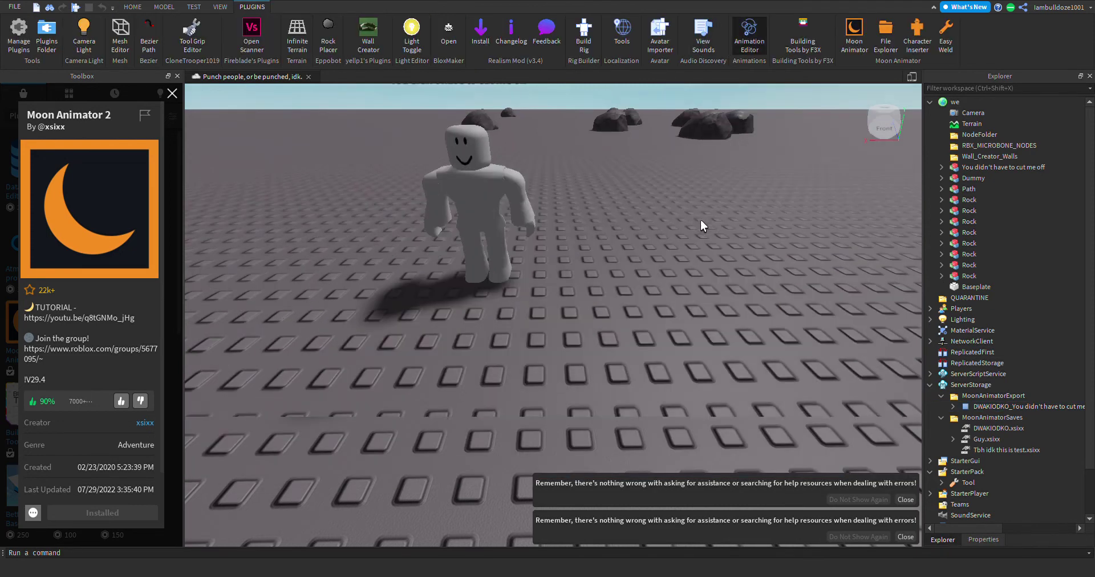
click(500, 213)
click(553, 519)
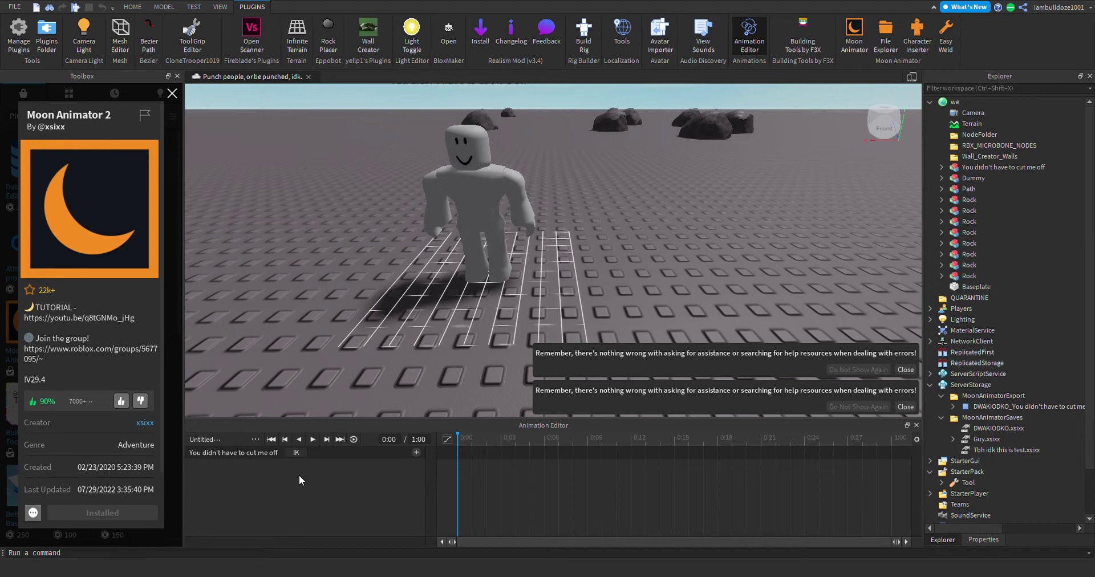
click(942, 167)
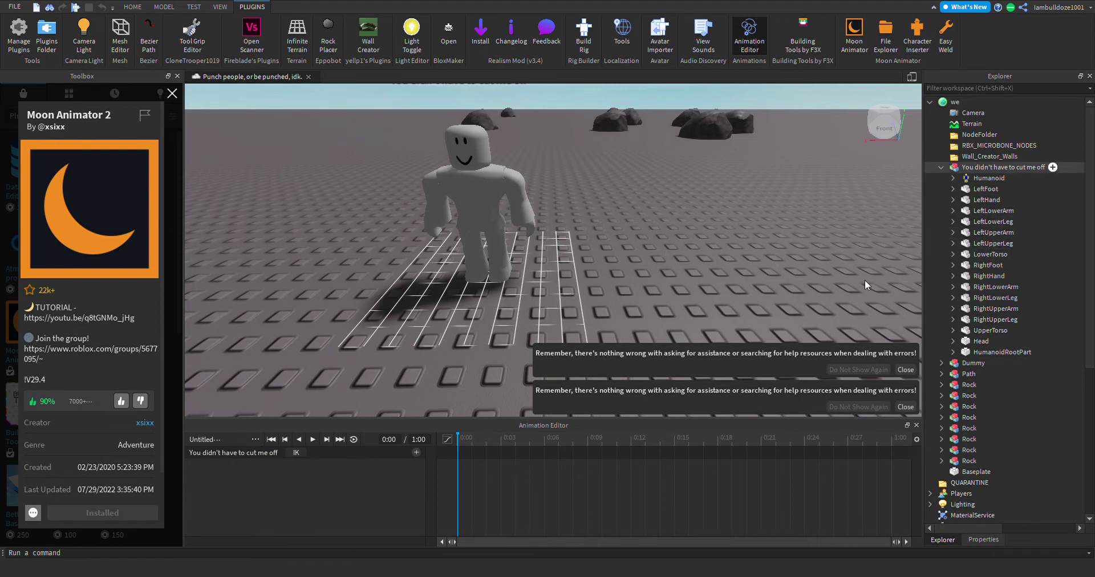
click(468, 212)
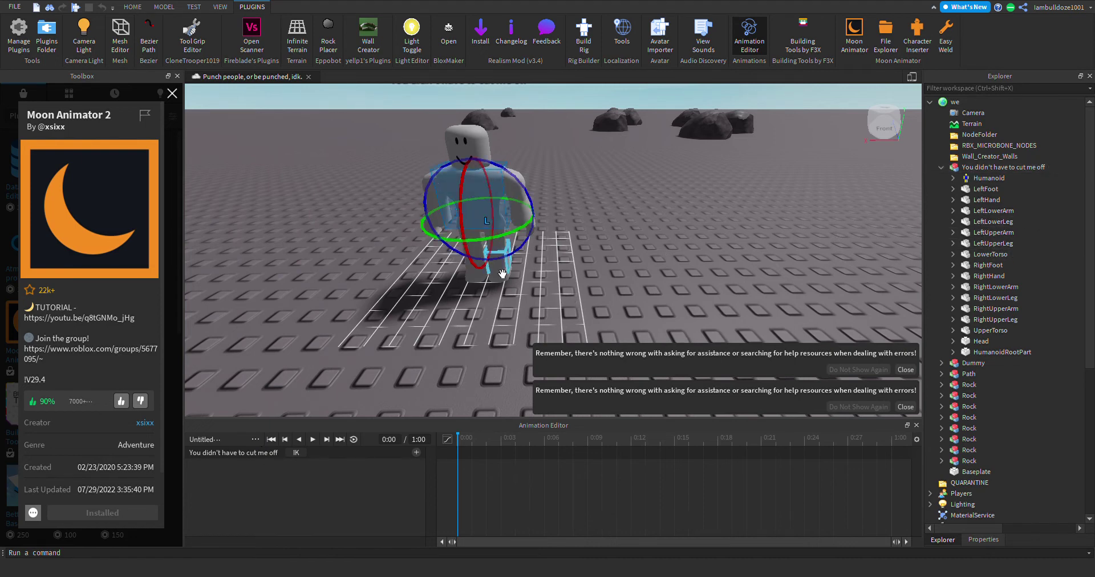
drag(472, 221, 466, 241)
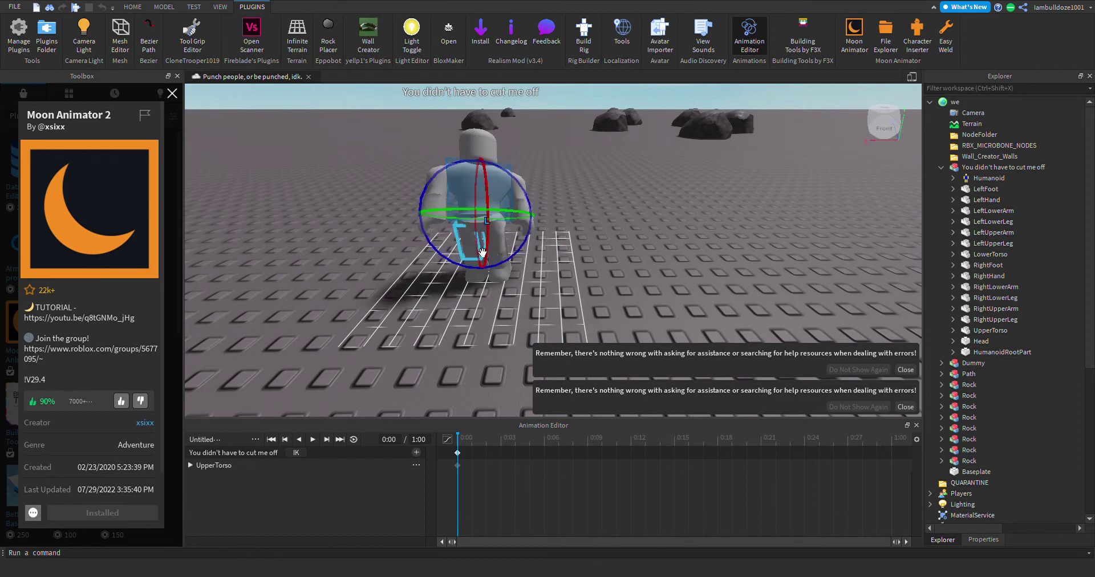
key(ctrl+z)
key(ctrl+z)
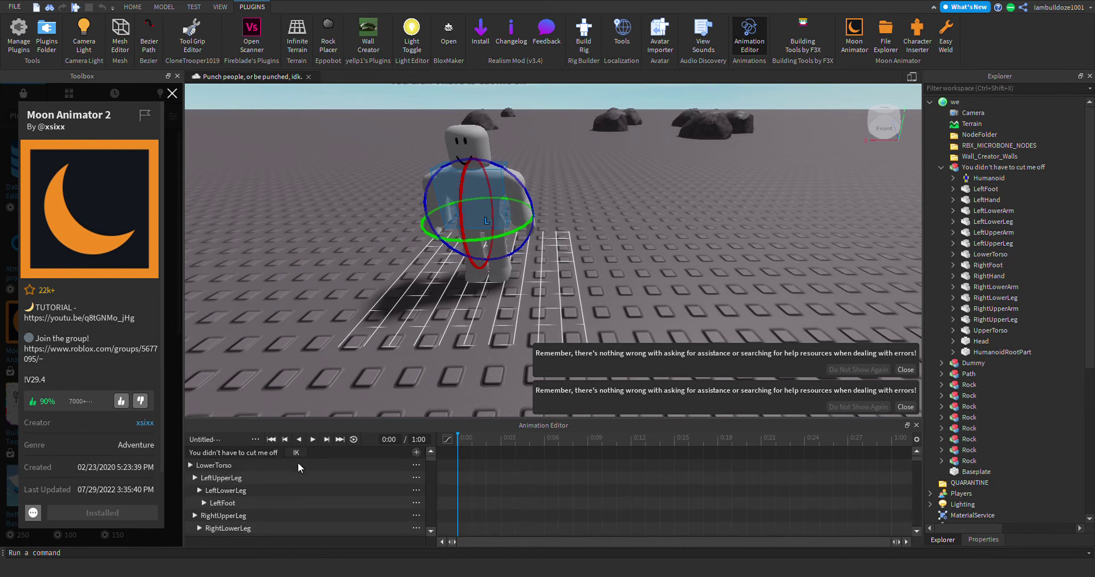
Step: Save the untitled animation clip and move the exported DWAKIODKO keyframe sequence from MoonAnimatorExport into the rig's AnimSaves
key(ctrl+s)
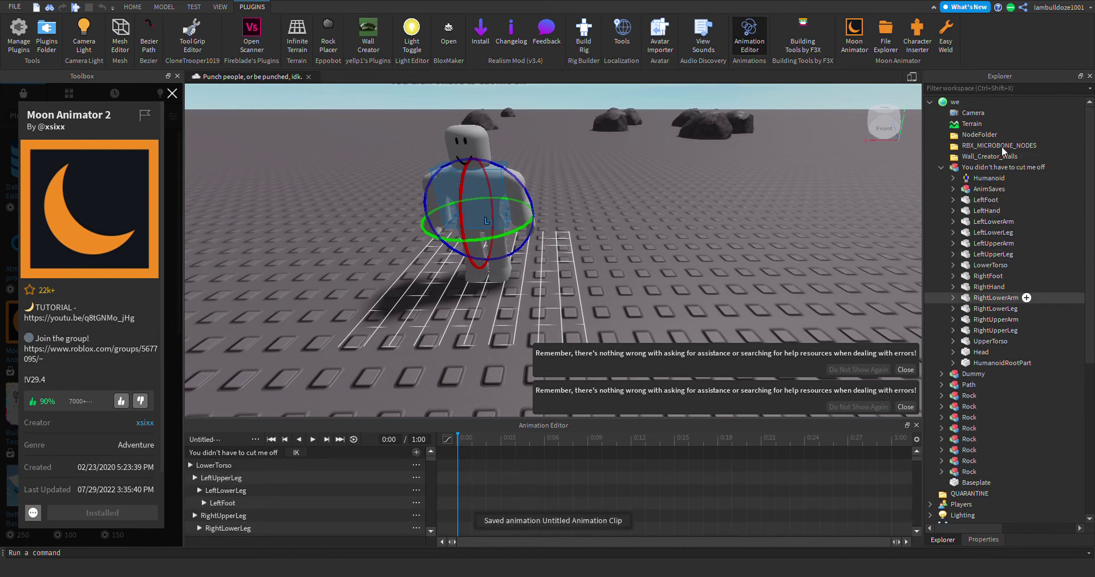
scroll(981, 285, down, 8)
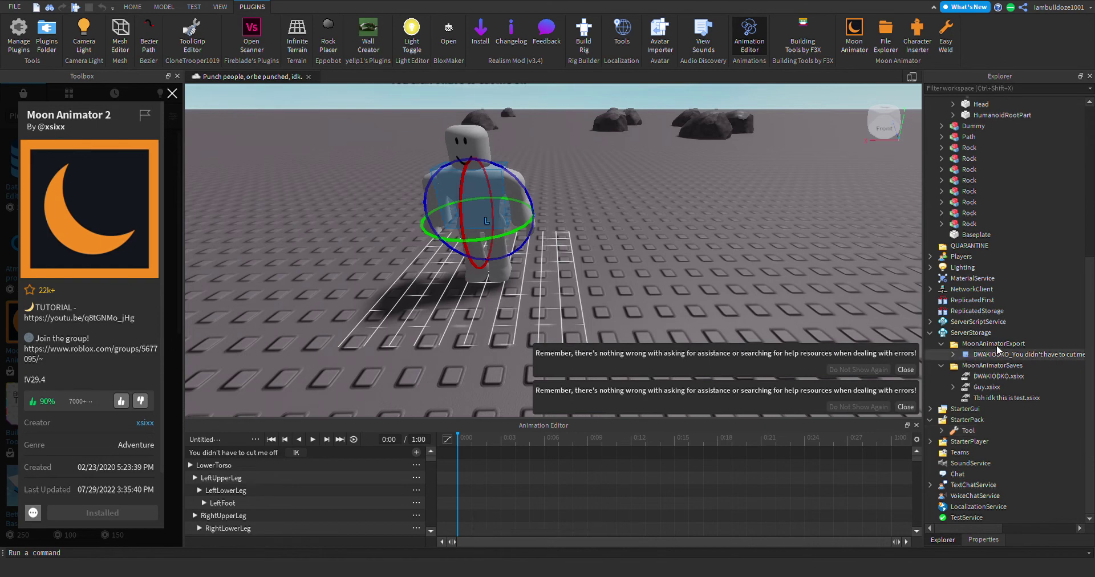
click(1004, 354)
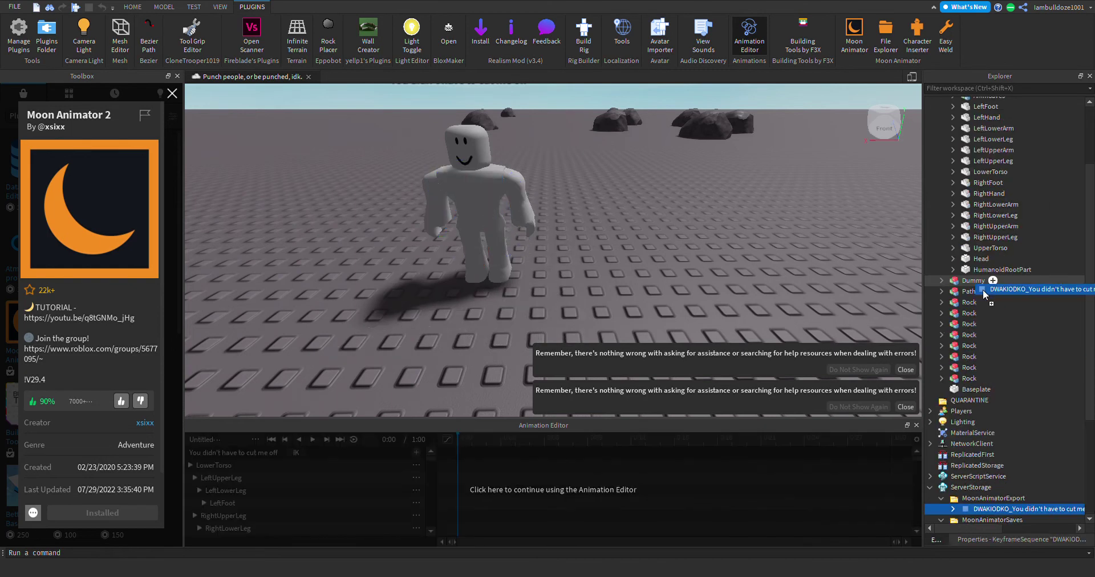
drag(984, 289, 990, 190)
scroll(987, 246, up, 3)
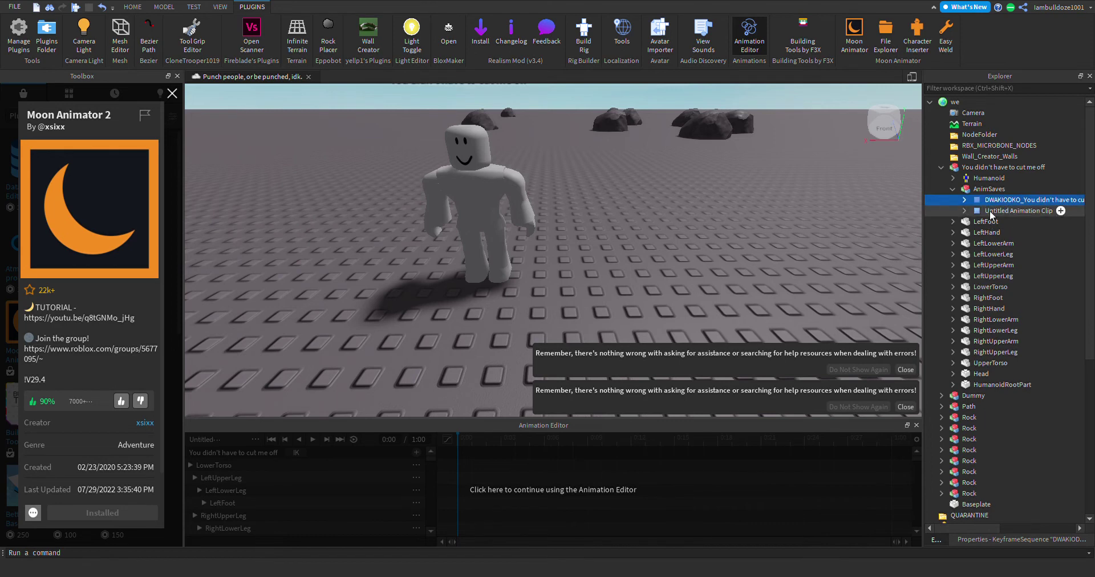
Step: Delete the Untitled Animation Clip from the rig's AnimSaves
click(981, 214)
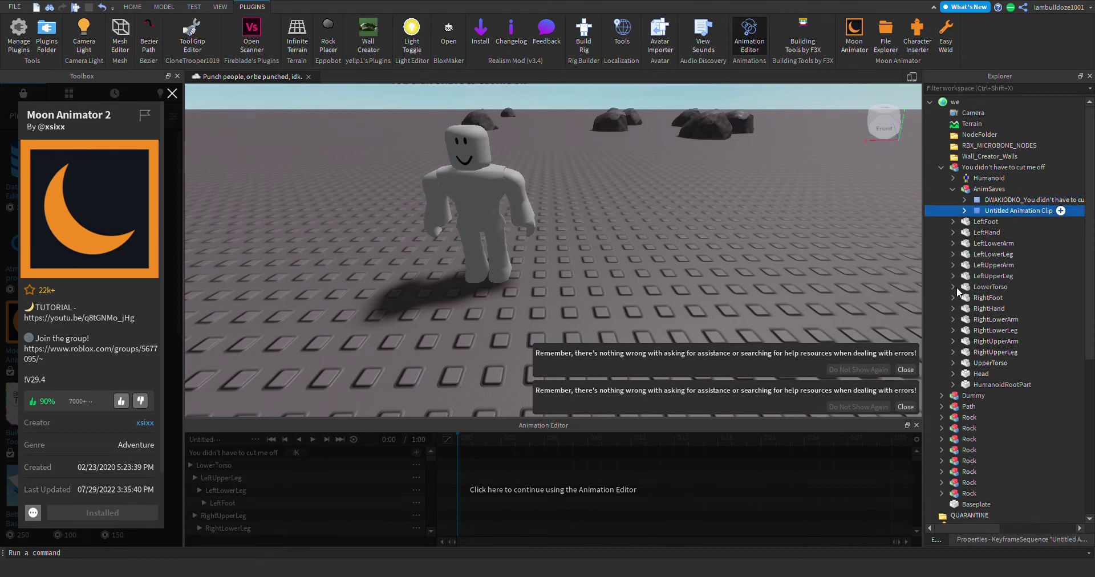
click(985, 214)
click(975, 215)
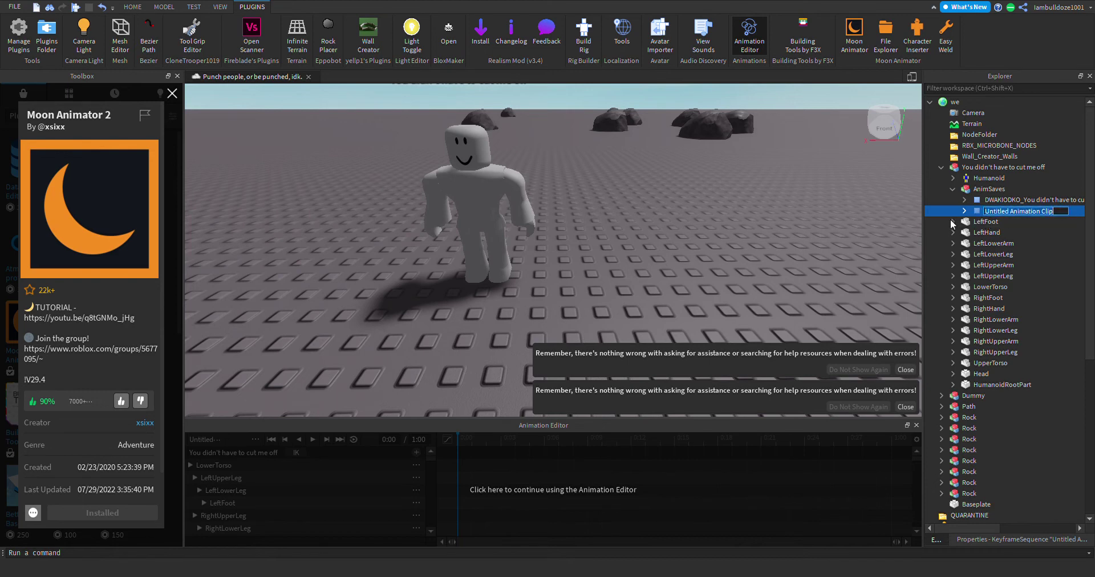
key(Return)
key(Delete)
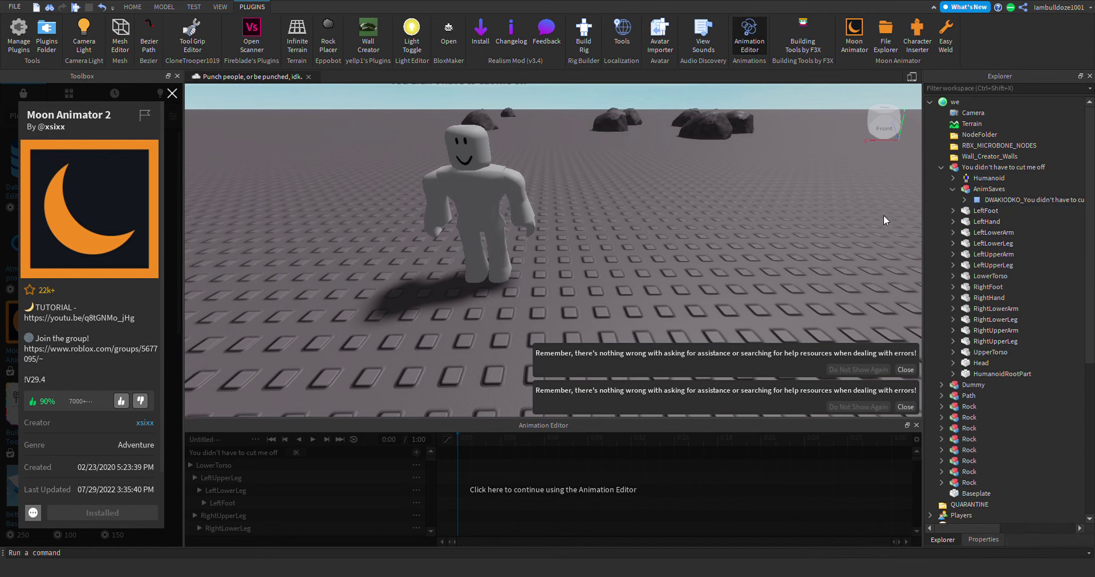
Step: Dismiss both help reminders and load the animation "DWAKIODKO_You didn't have to cut me off" in the Animation Editor
click(906, 370)
click(905, 407)
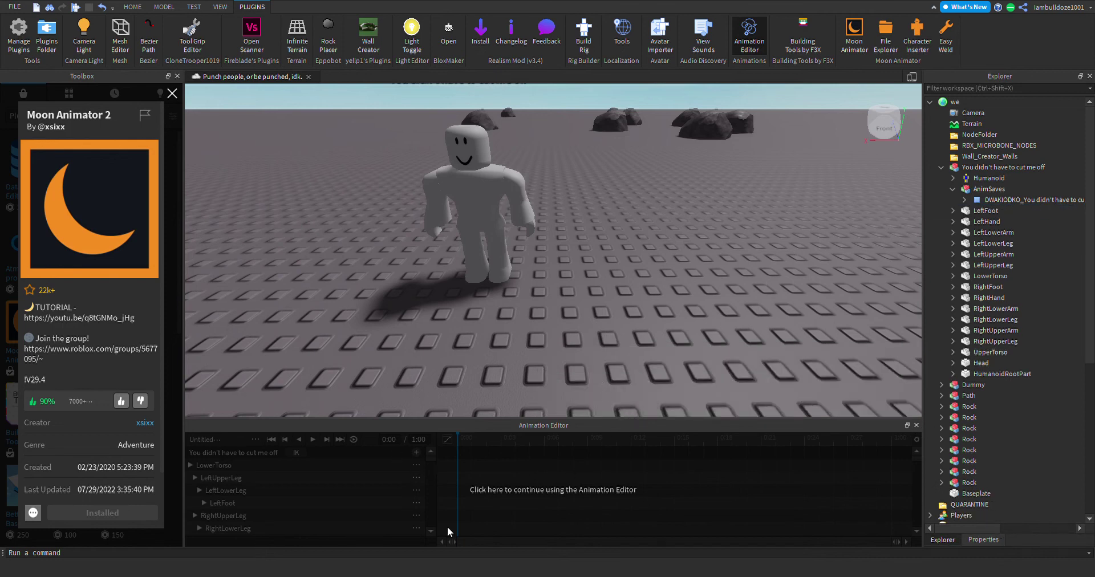
click(491, 495)
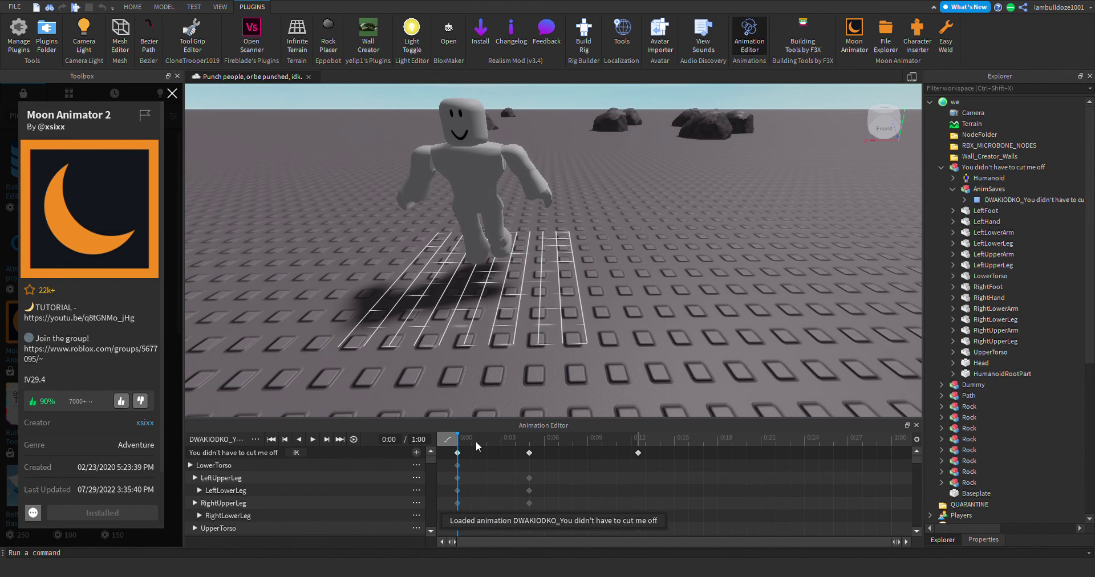
Step: Turn on looping and play back the loaded animation in the Animation Editor
click(529, 440)
key(space)
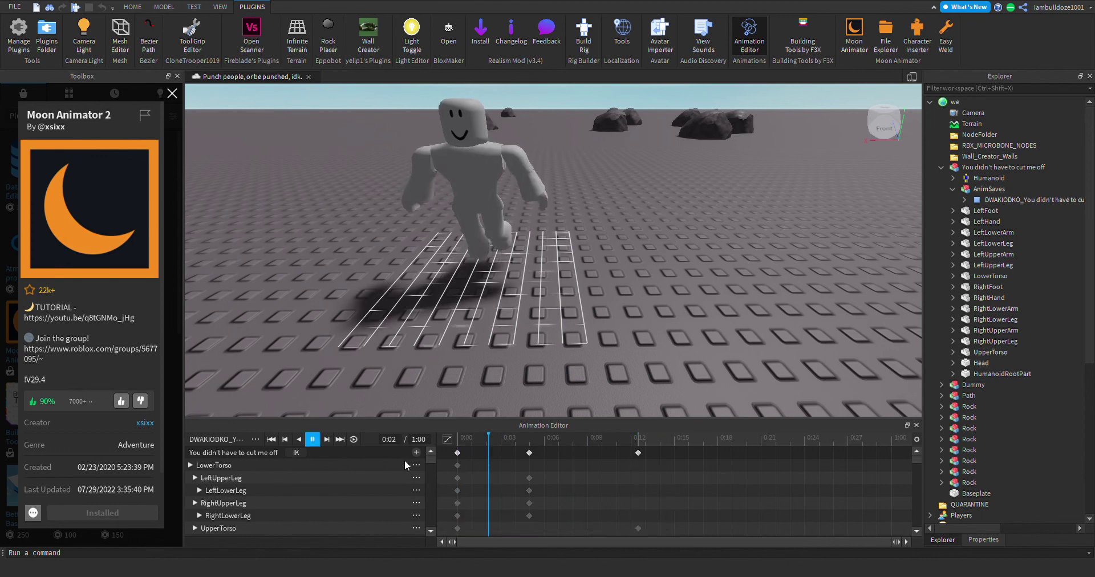
click(353, 440)
key(space)
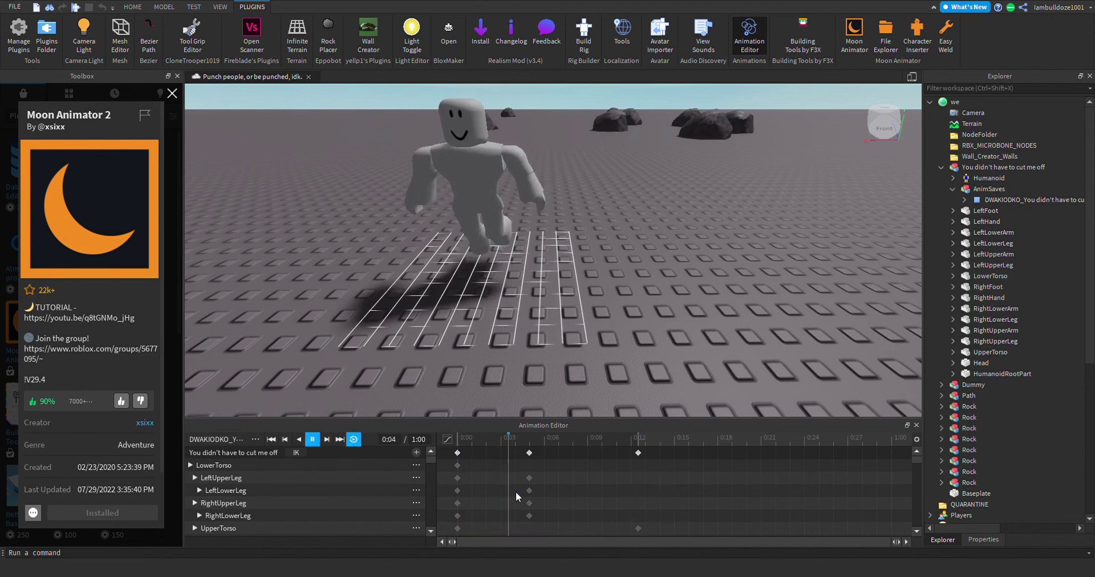